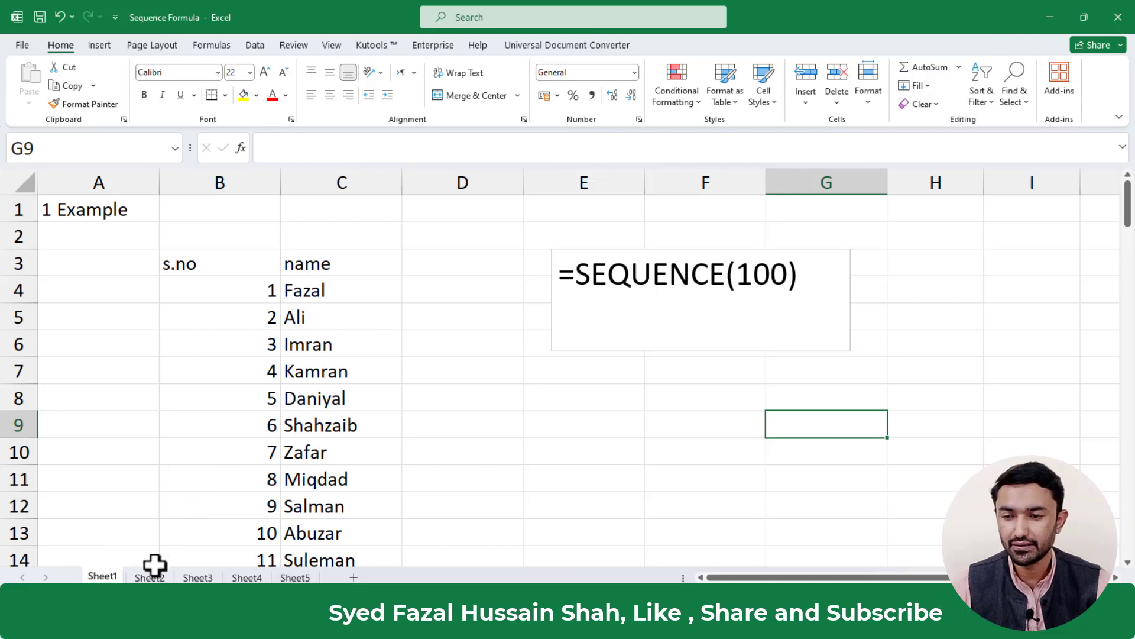
Step: Enter ert in cell C9 of the Name column on Sheet3
{"action": "left_click", "coordinate": [150, 576]}
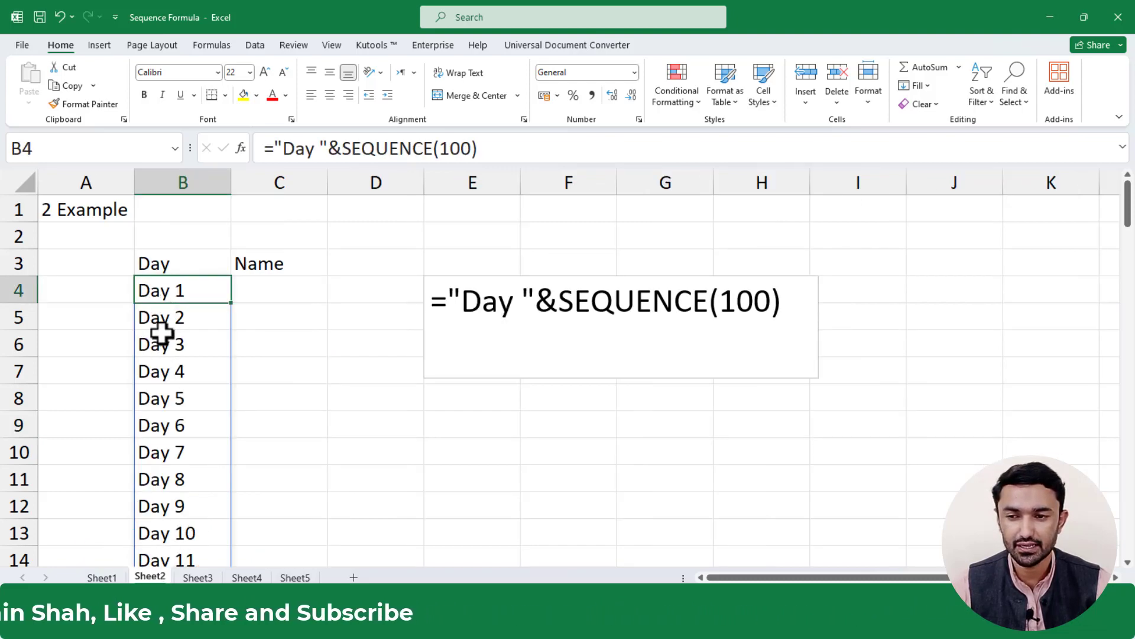
{"action": "left_click", "coordinate": [195, 576]}
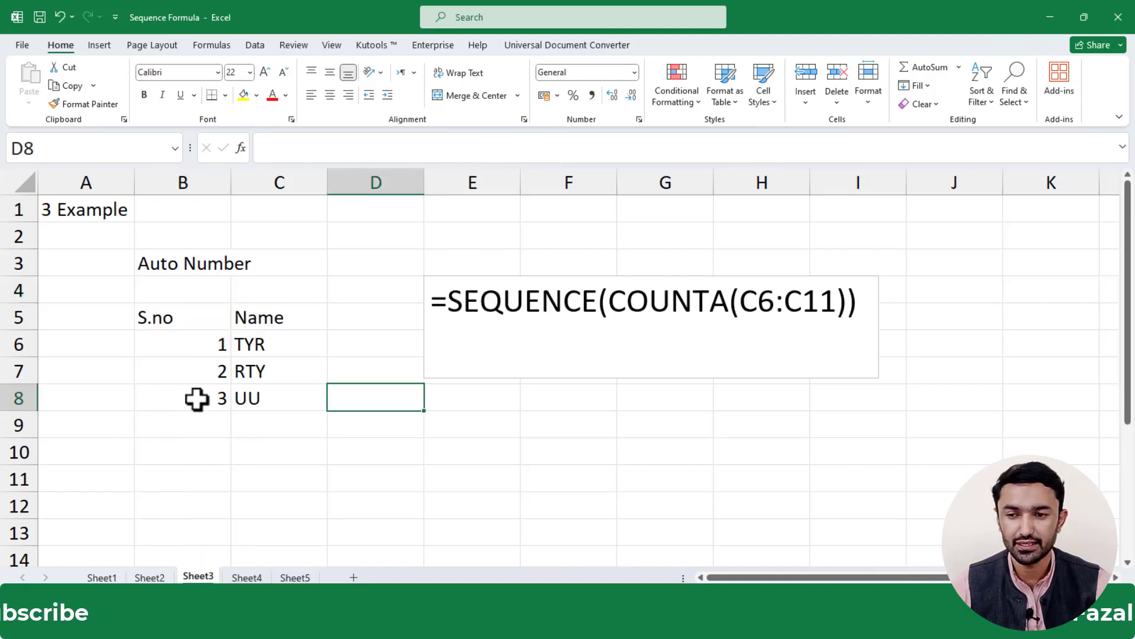
{"action": "left_click", "coordinate": [258, 422]}
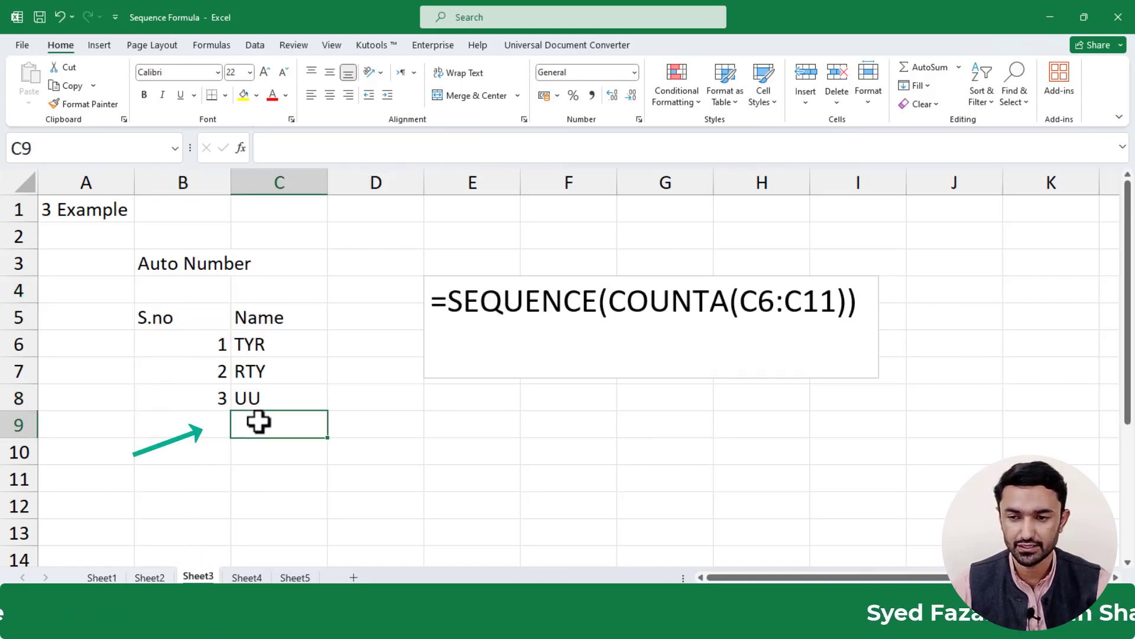
{"action": "type", "text": "ert"}
{"action": "left_click", "coordinate": [437, 447]}
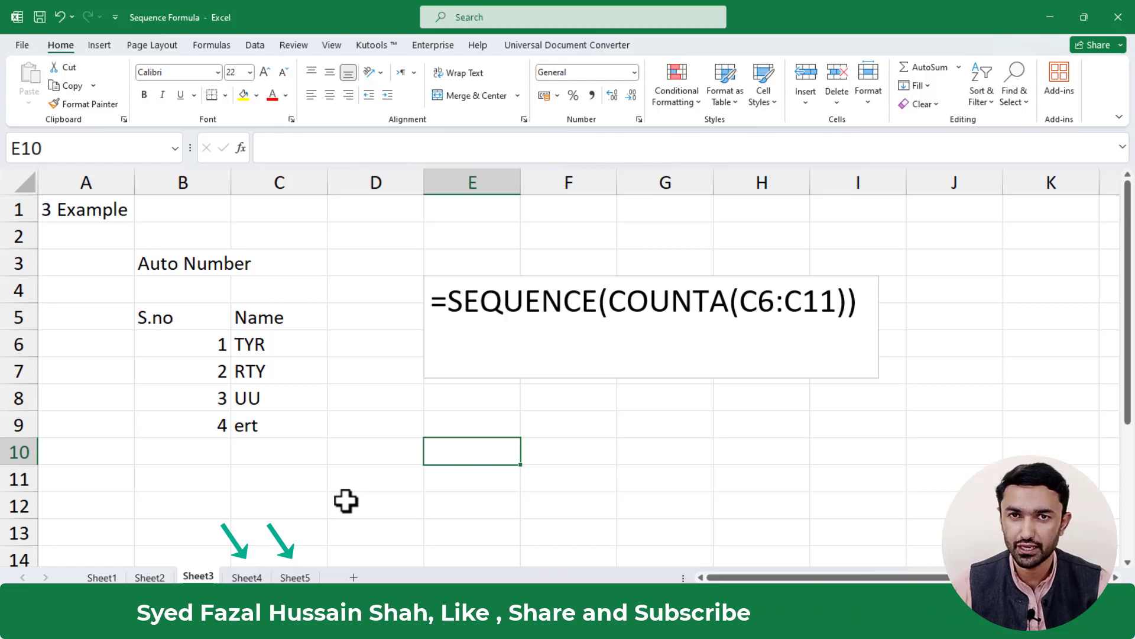
Step: Clear B4 on Sheet1 and enter =SEQUENCE(100) there to number the name list, checking down to the last row
{"action": "left_click", "coordinate": [101, 578]}
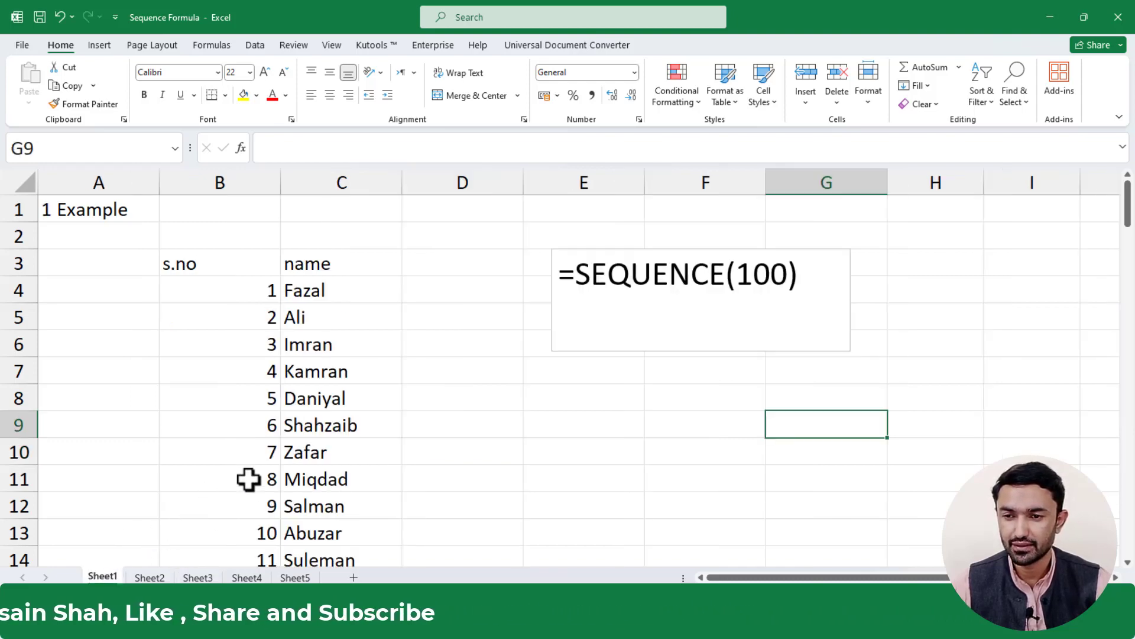
{"action": "left_click", "coordinate": [236, 292]}
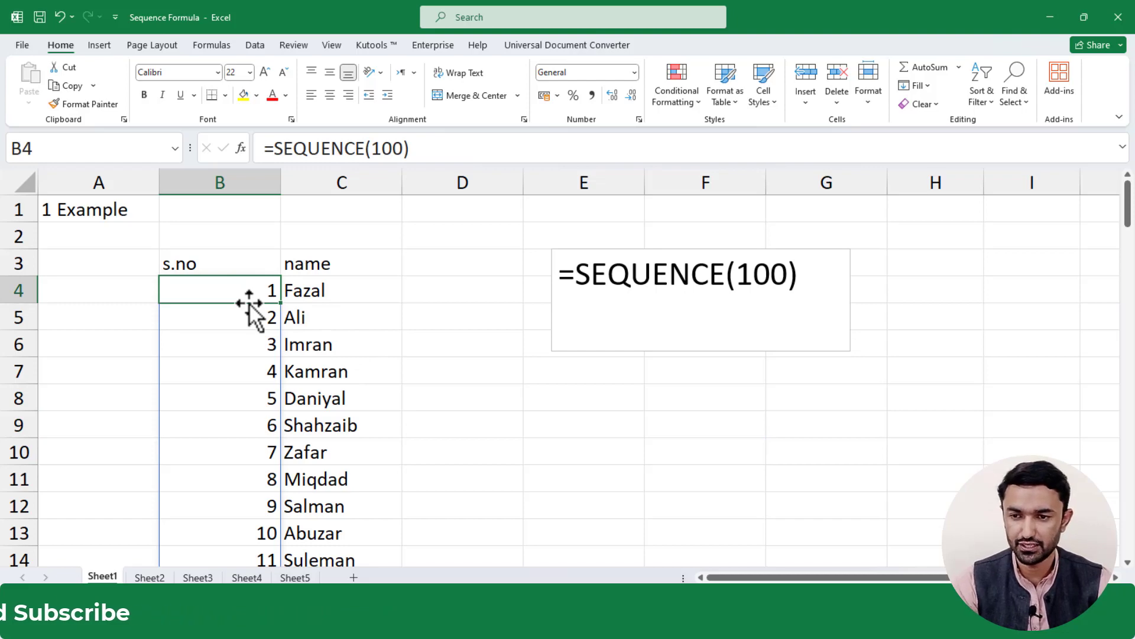
{"action": "key", "text": "Delete"}
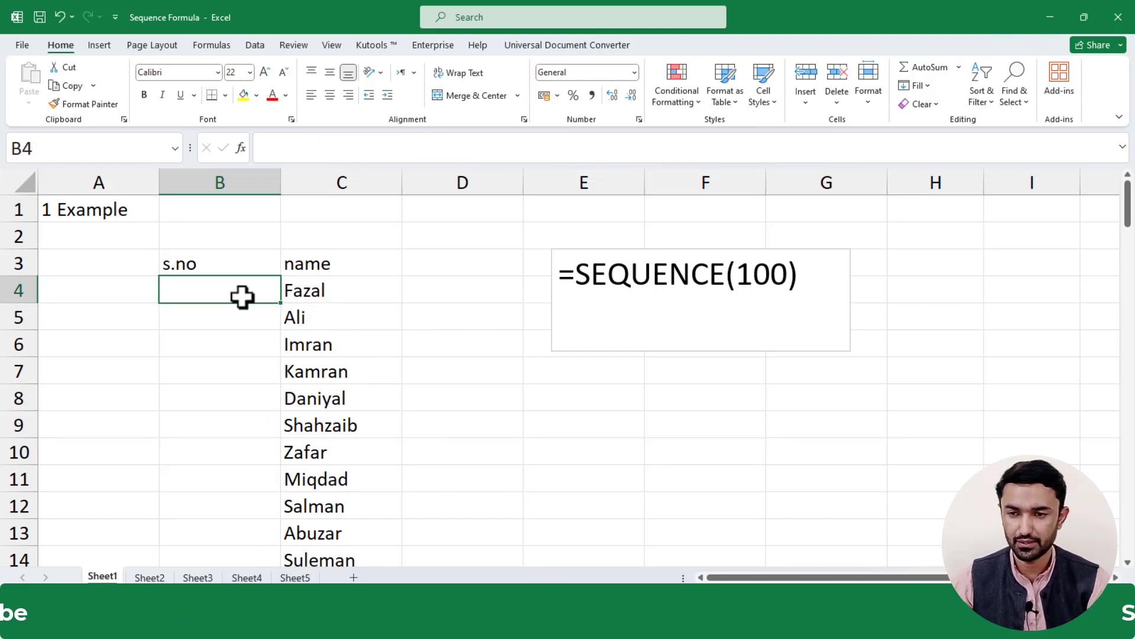
{"action": "type", "text": "=seq"}
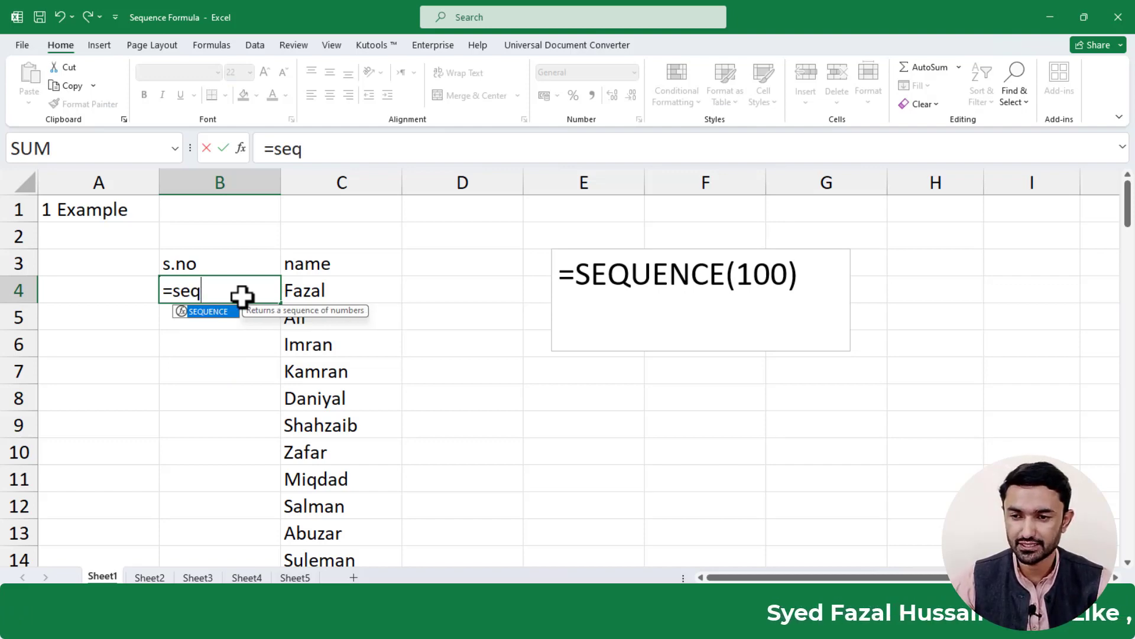
{"action": "key", "text": "Tab"}
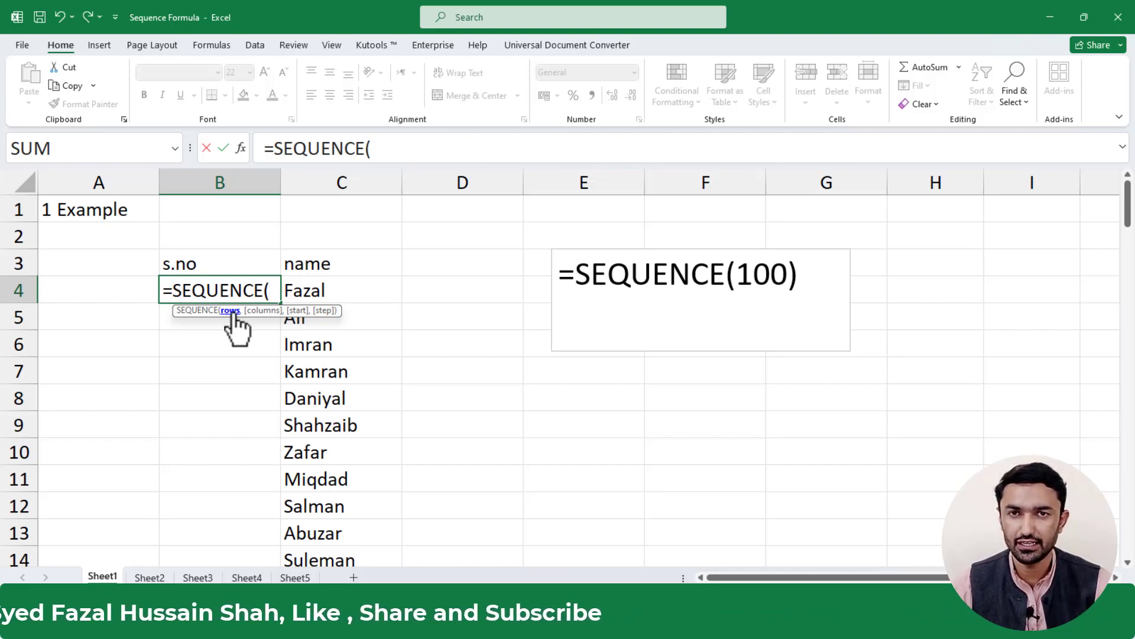
{"action": "type", "text": "100"}
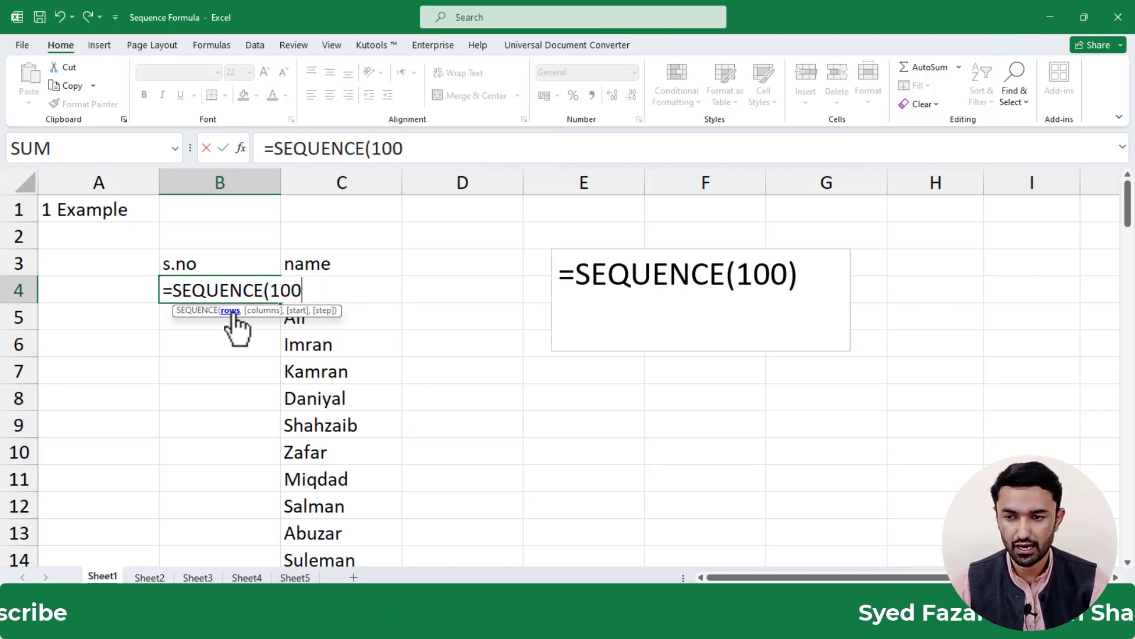
{"action": "key", "text": "Return"}
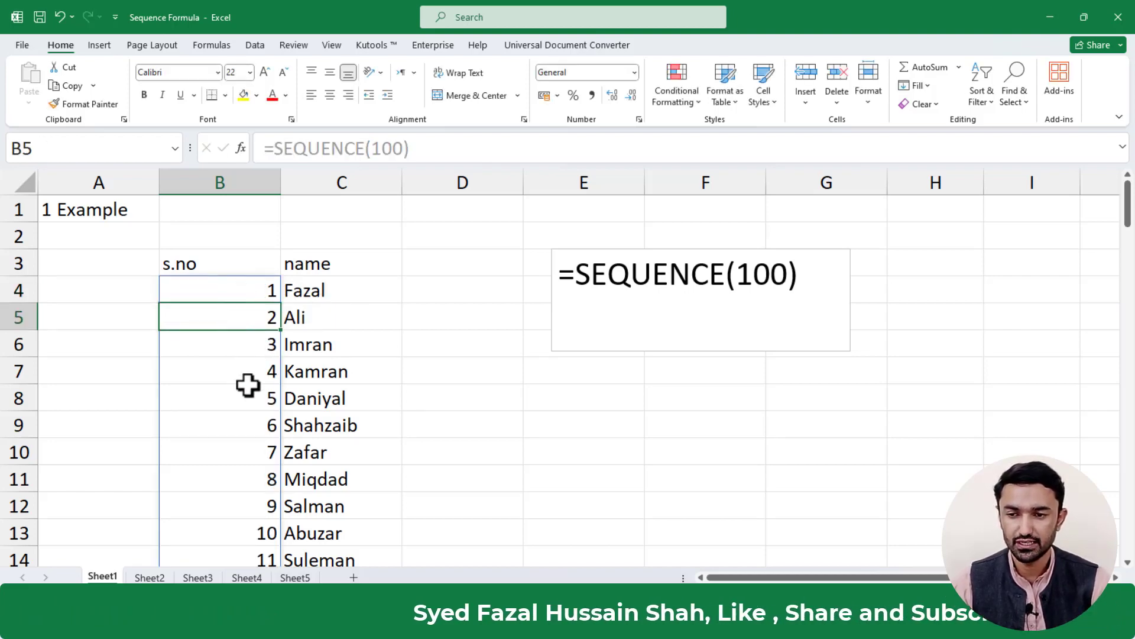
{"action": "key", "text": "ctrl+Down"}
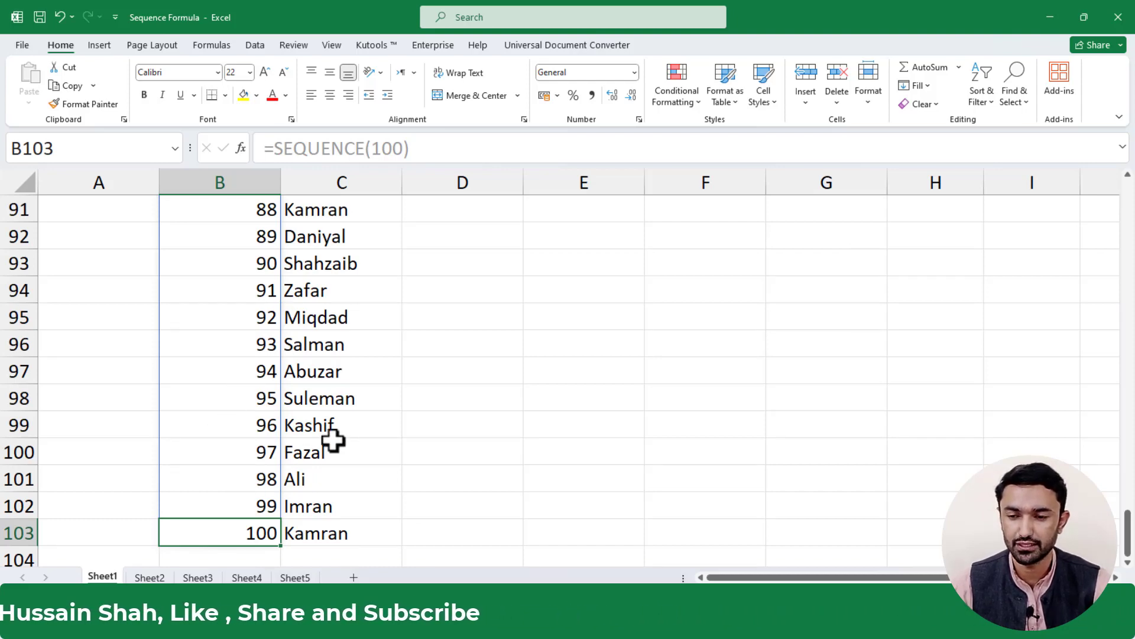
Step: Clear B4 on Sheet2, enter ="Day "&SEQUENCE(100) there, and check the generated day list down to its end
{"action": "left_click", "coordinate": [149, 578]}
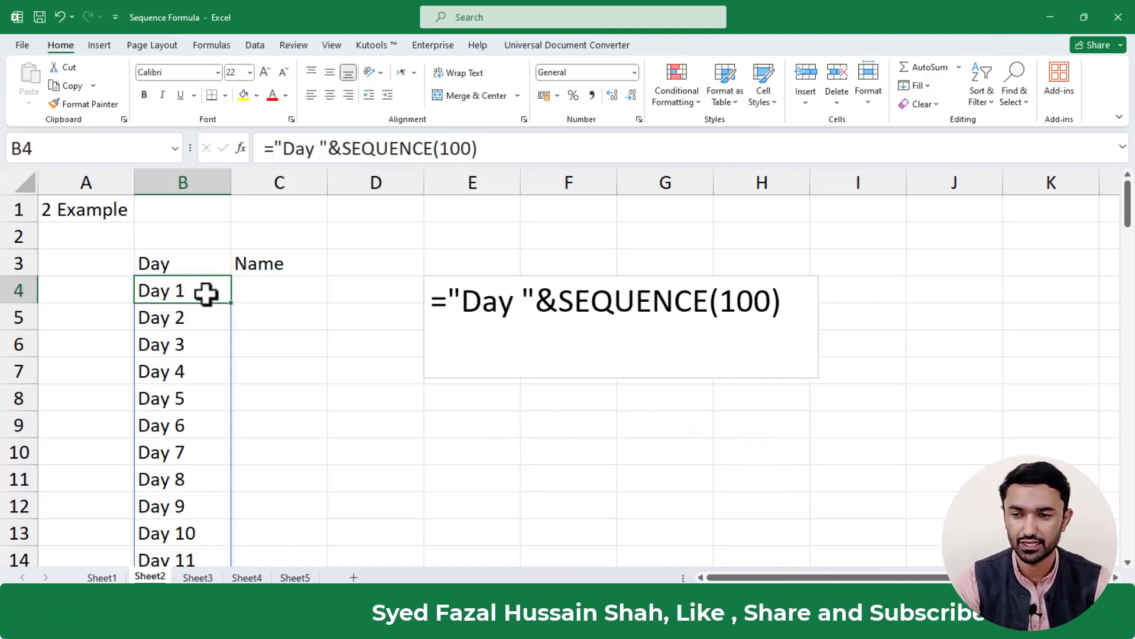
{"action": "key", "text": "Delete"}
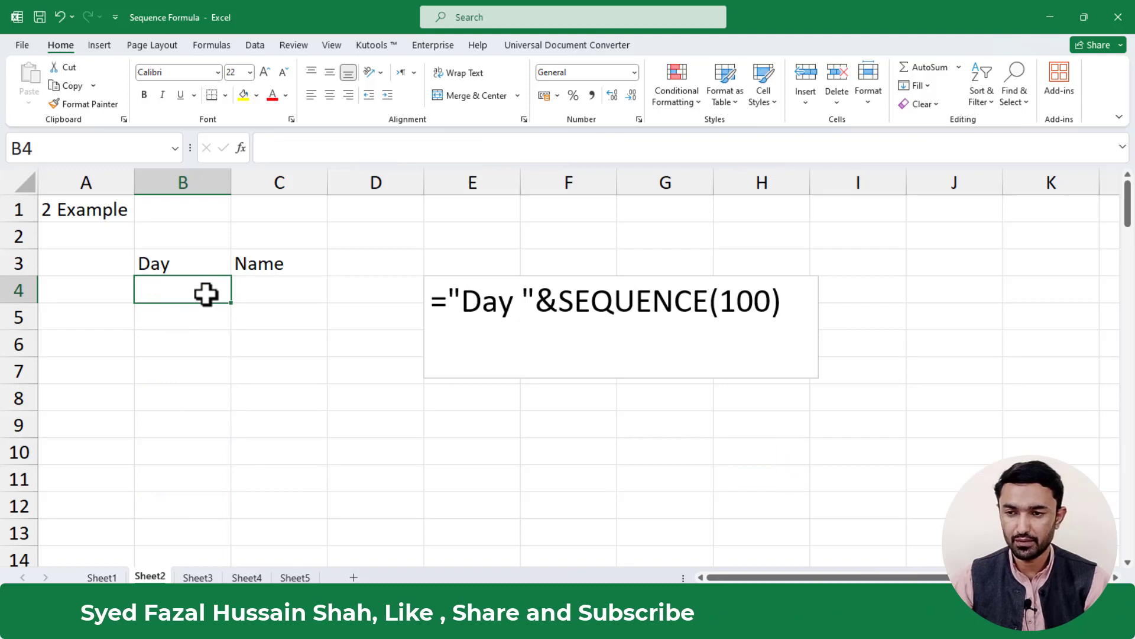
{"action": "type", "text": "=\"Day"}
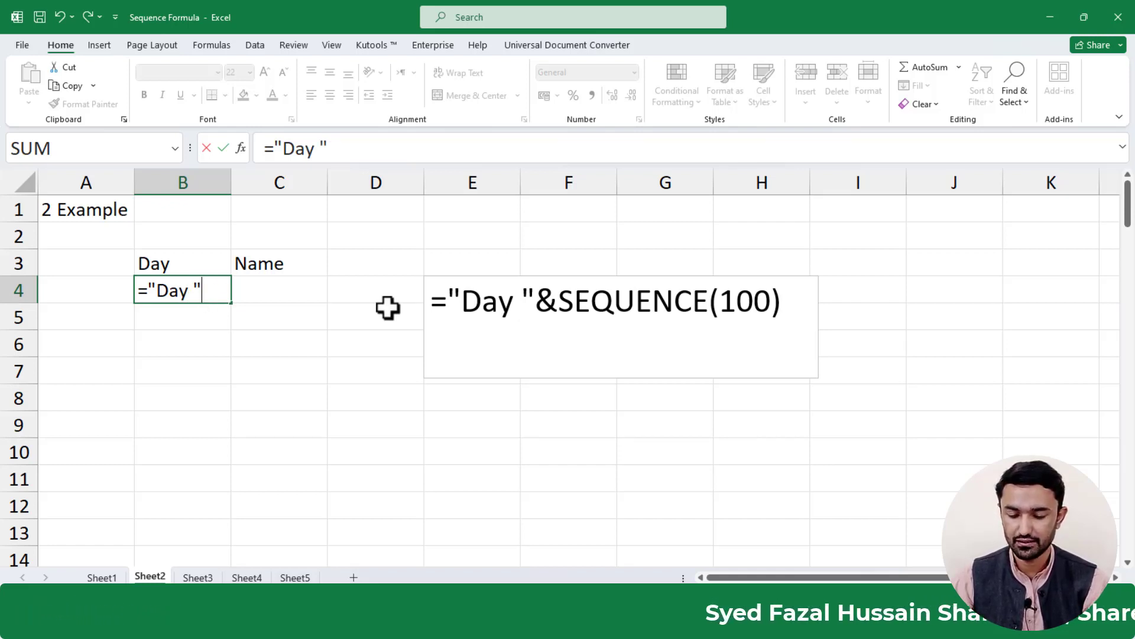
{"action": "type", "text": "&"}
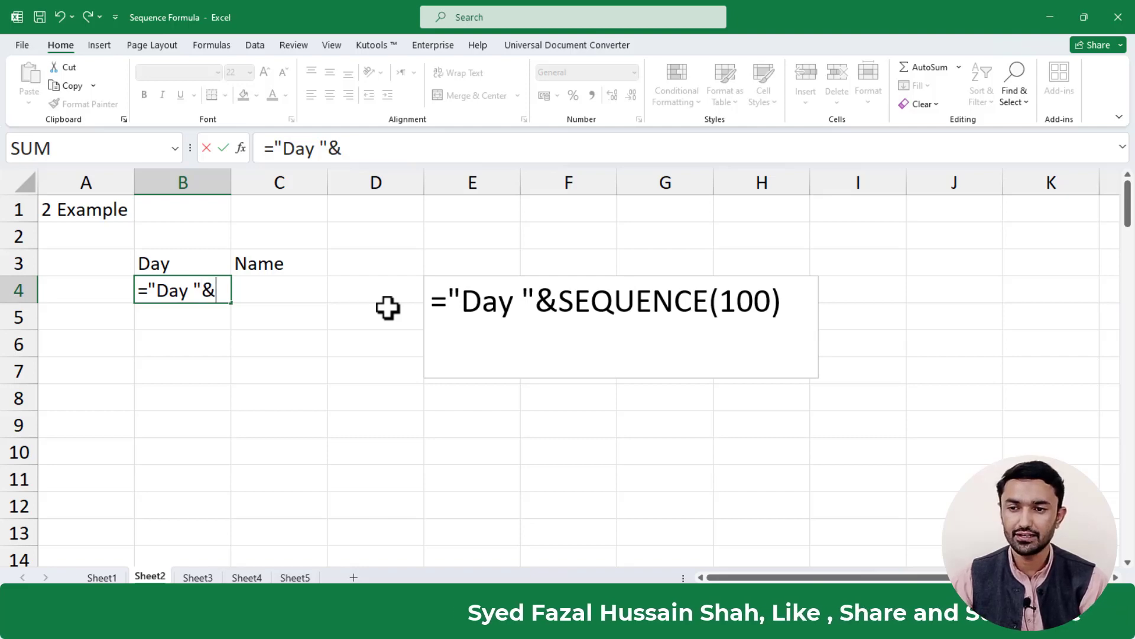
{"action": "type", "text": "seq"}
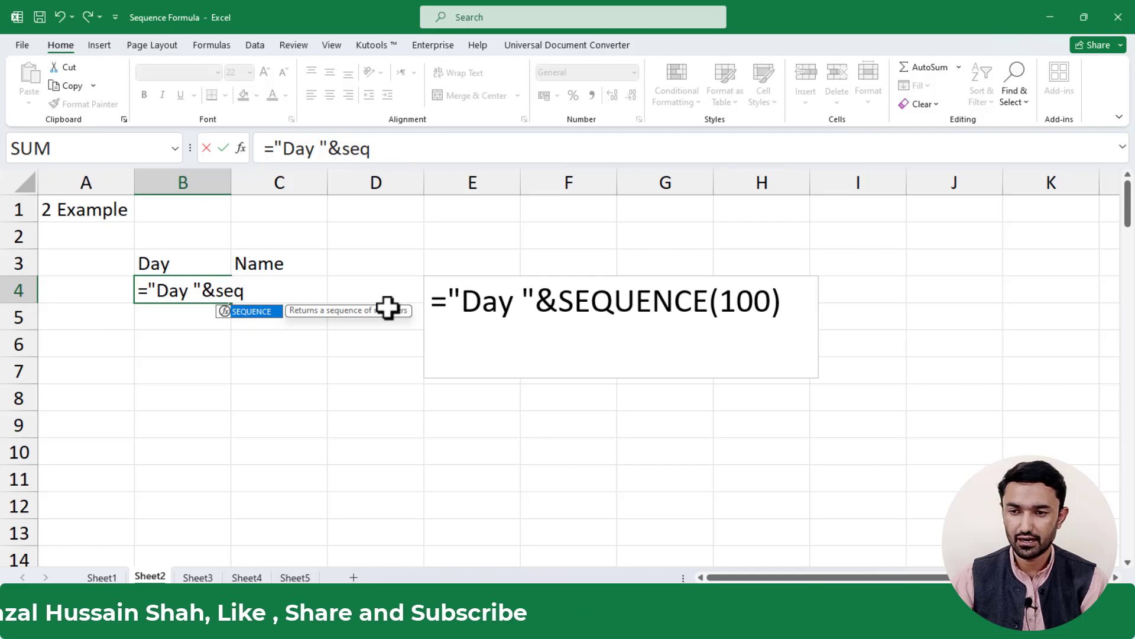
{"action": "key", "text": "Tab"}
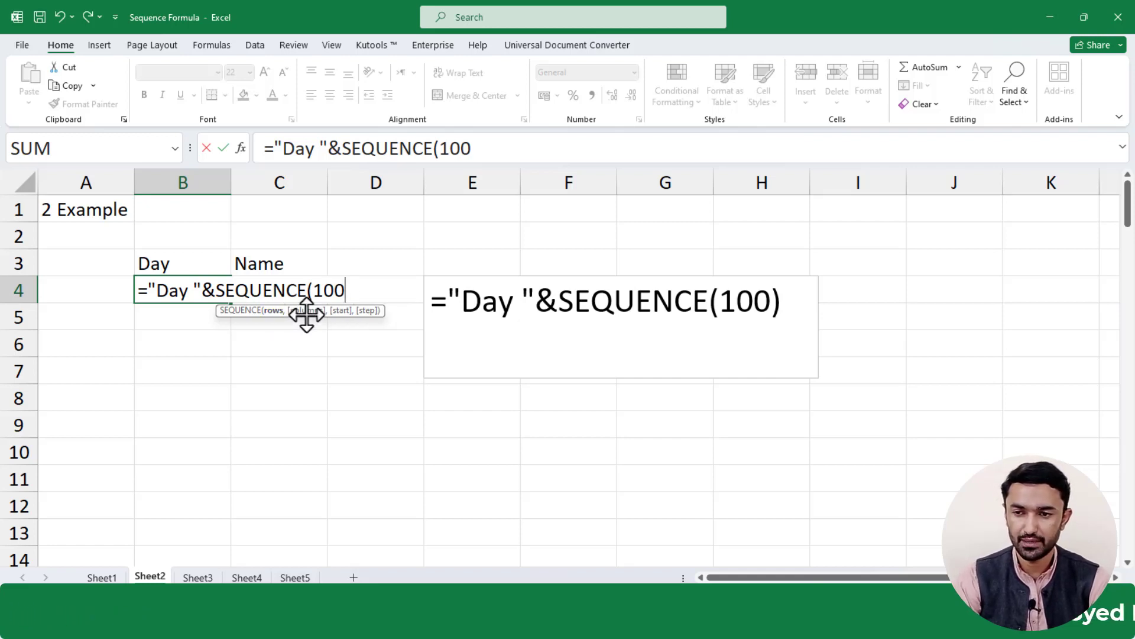
{"action": "key", "text": "Return"}
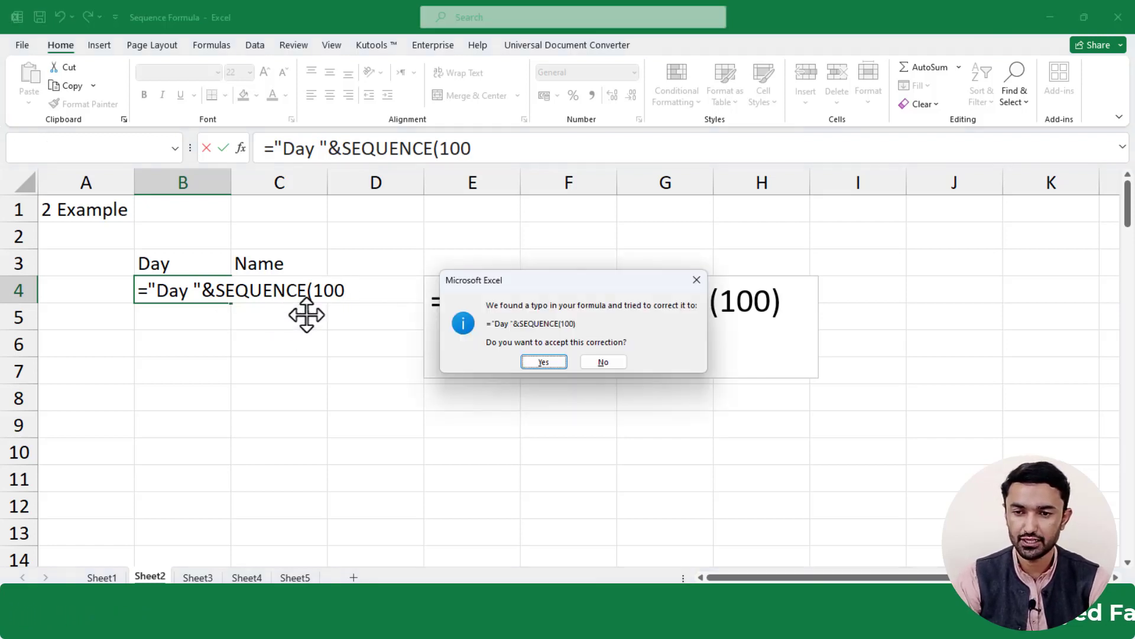
{"action": "left_click", "coordinate": [544, 362]}
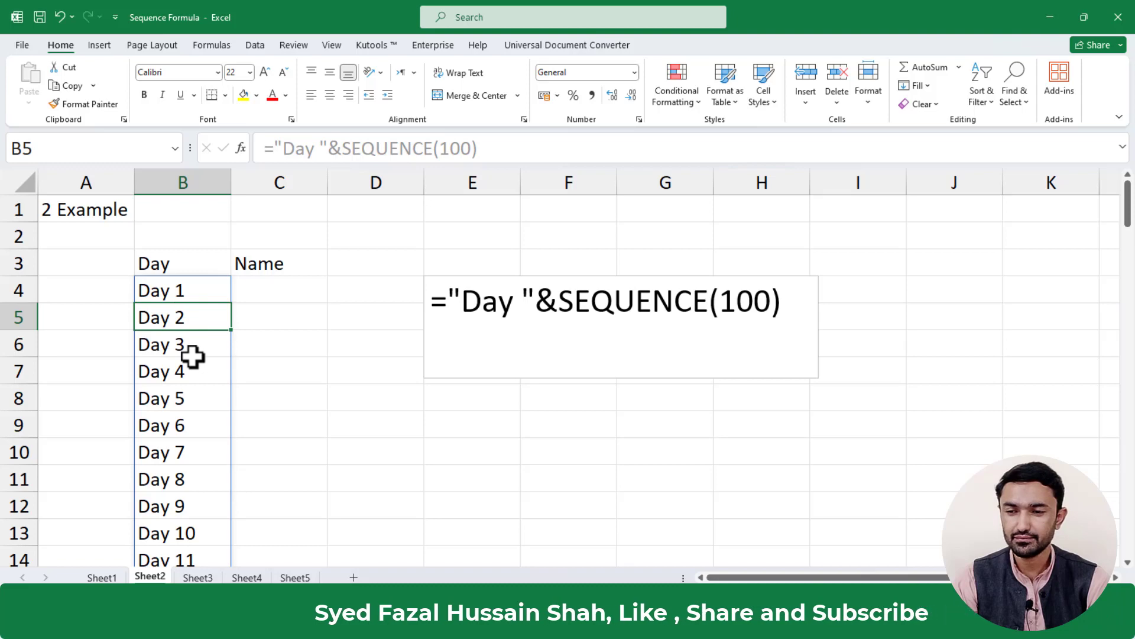
{"action": "scroll", "coordinate": [192, 355], "scroll_direction": "down", "scroll_amount": 3}
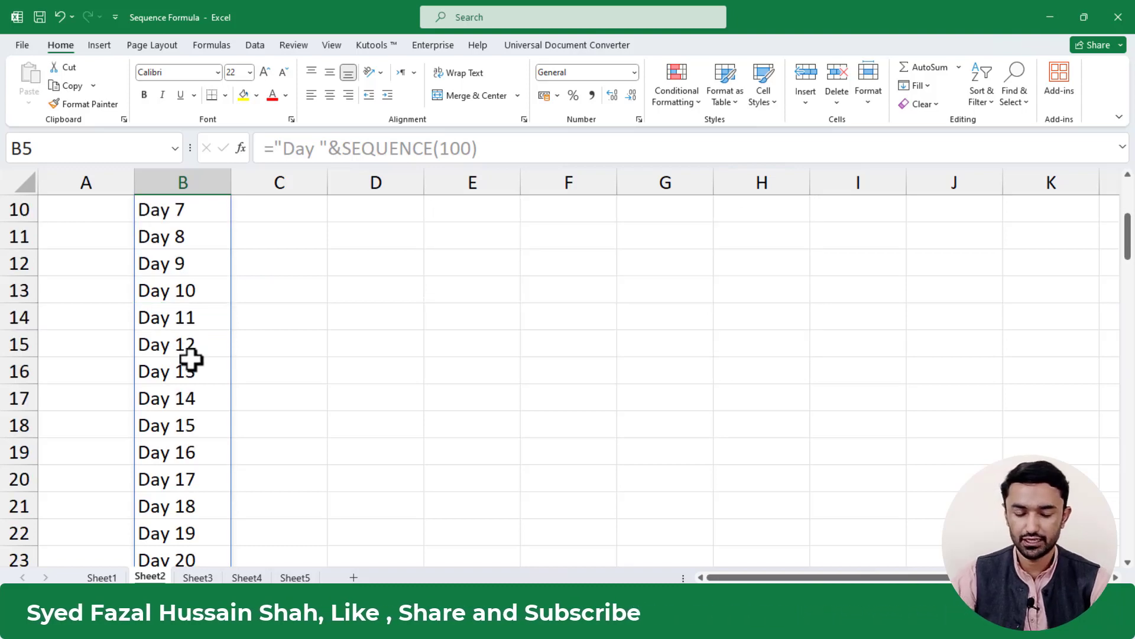
{"action": "key", "text": "ctrl+Down"}
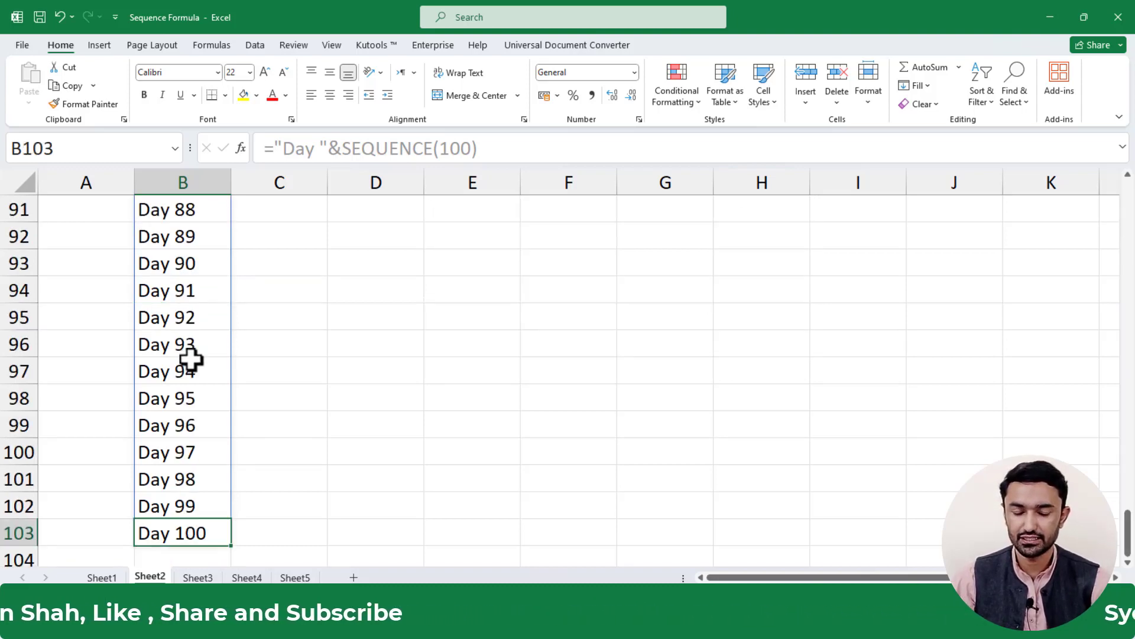
{"action": "key", "text": "ctrl+Home"}
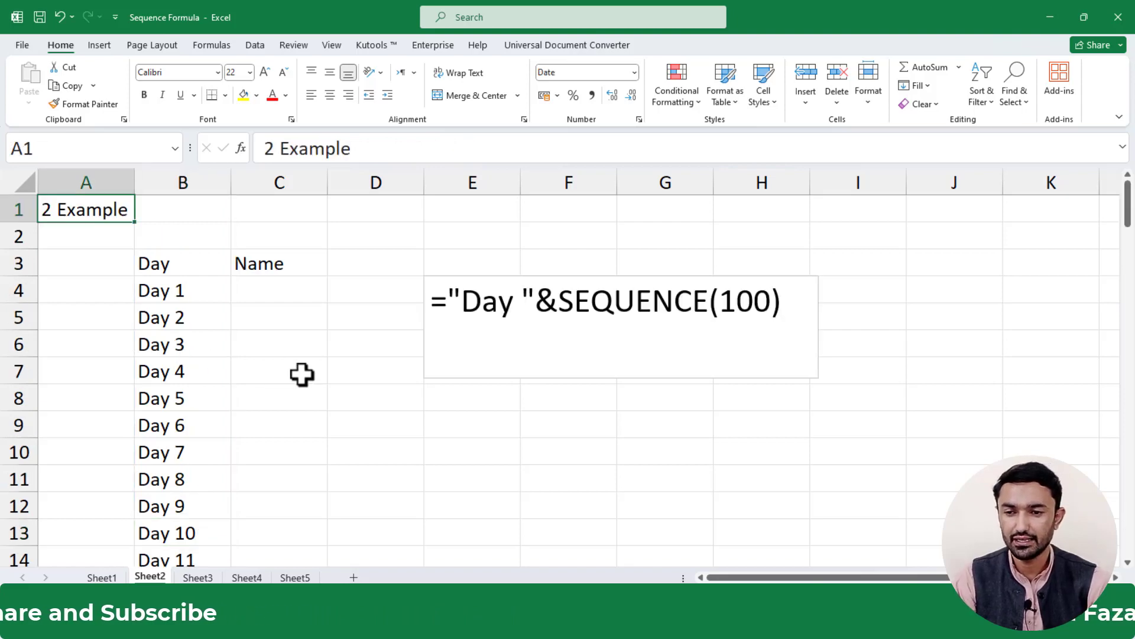
{"action": "left_click", "coordinate": [350, 390]}
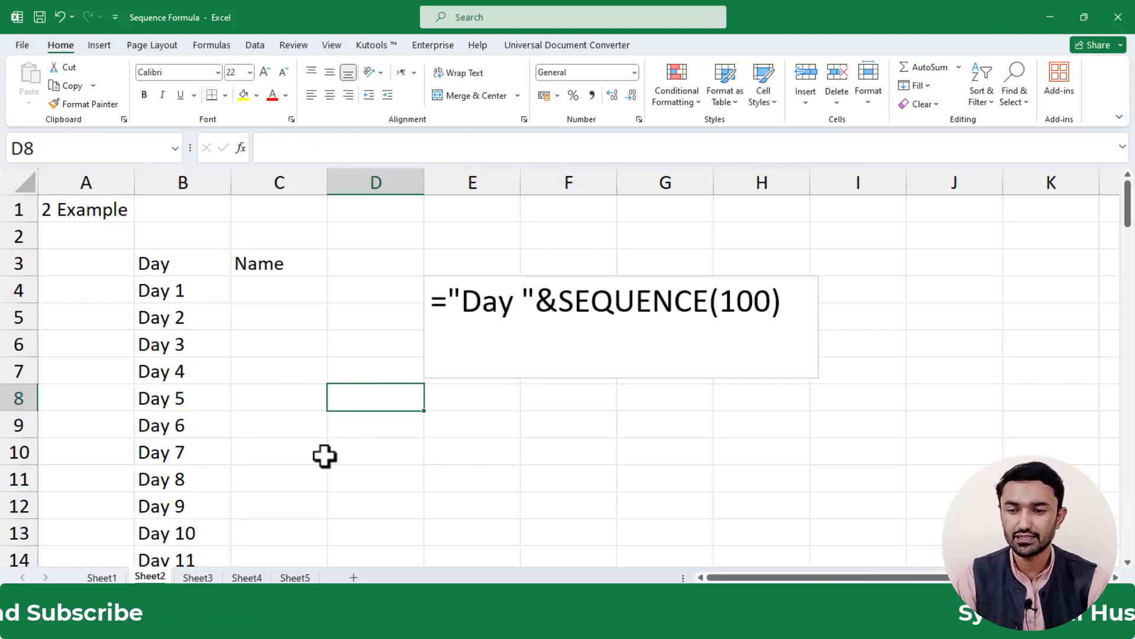
Step: Enter 45 in cell C10 of the Name column on Sheet3
{"action": "left_click", "coordinate": [198, 578]}
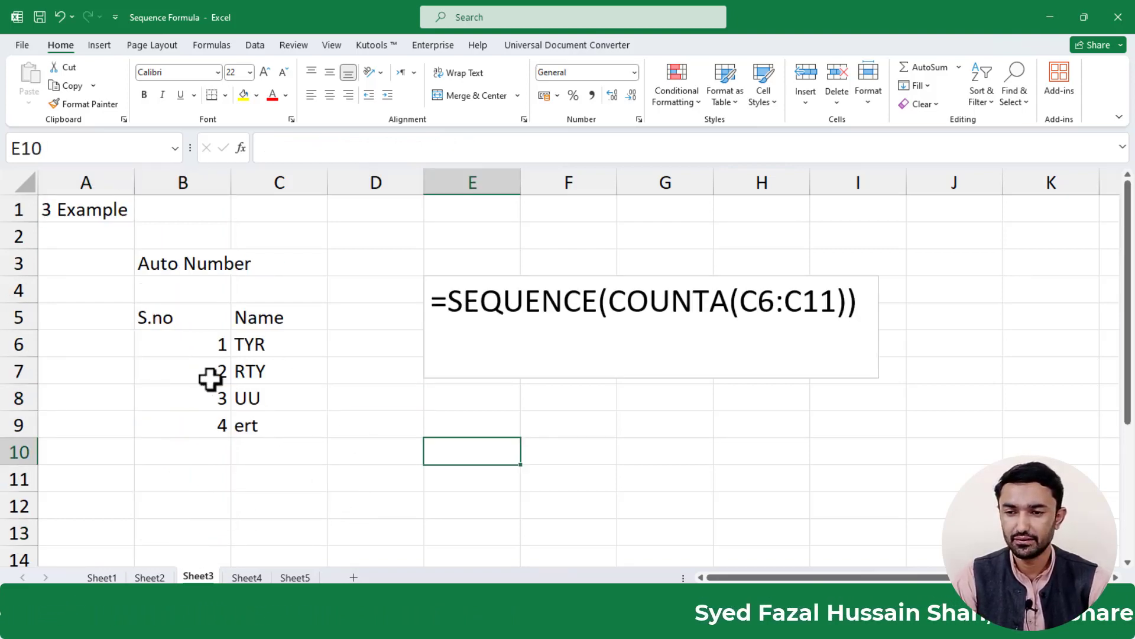
{"action": "left_click", "coordinate": [254, 444]}
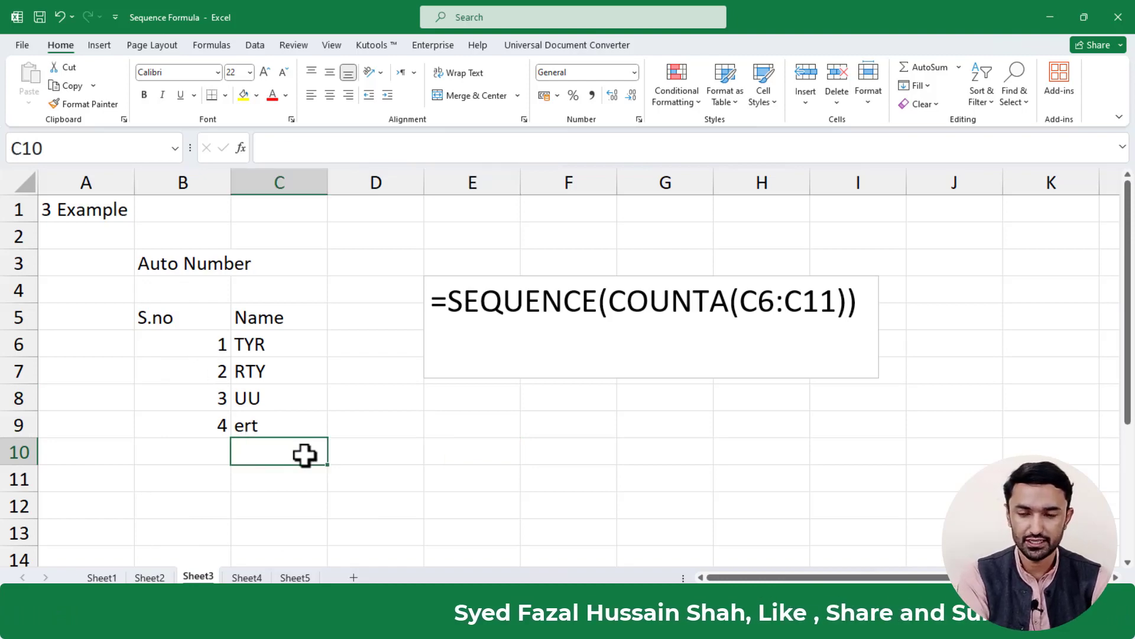
{"action": "type", "text": "45"}
{"action": "left_click", "coordinate": [408, 469]}
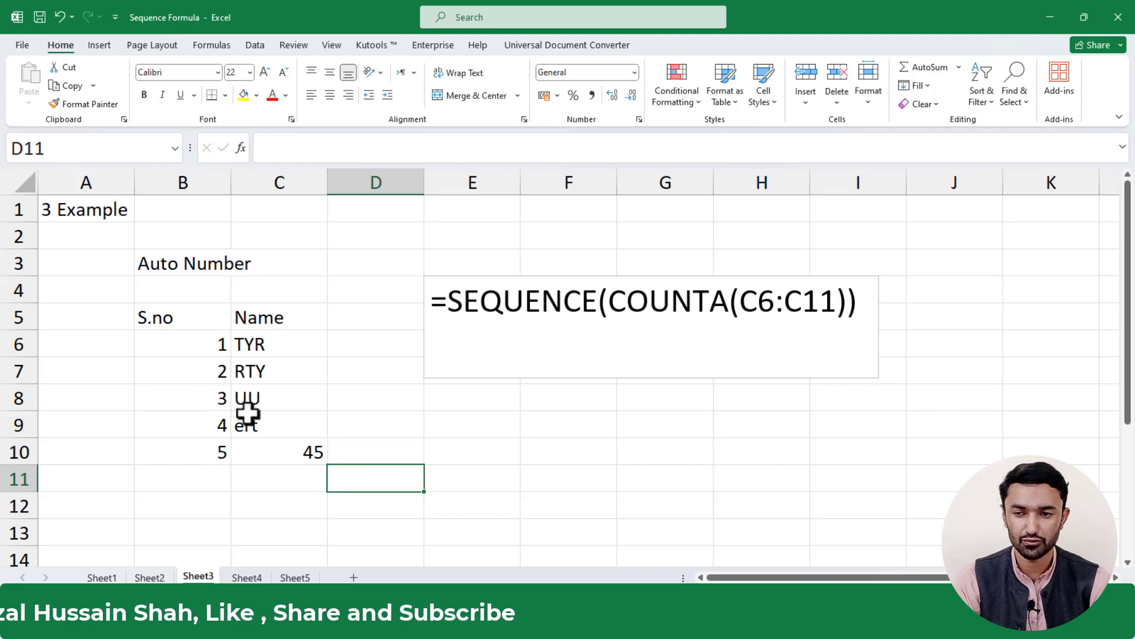
Step: Clear the names in C6:C10 on Sheet3 and enter =SEQUENCE(COUNTA(C6:C13)) in B6, accepting the bracket correction
{"action": "left_click_drag", "start_coordinate": [274, 357], "coordinate": [284, 465]}
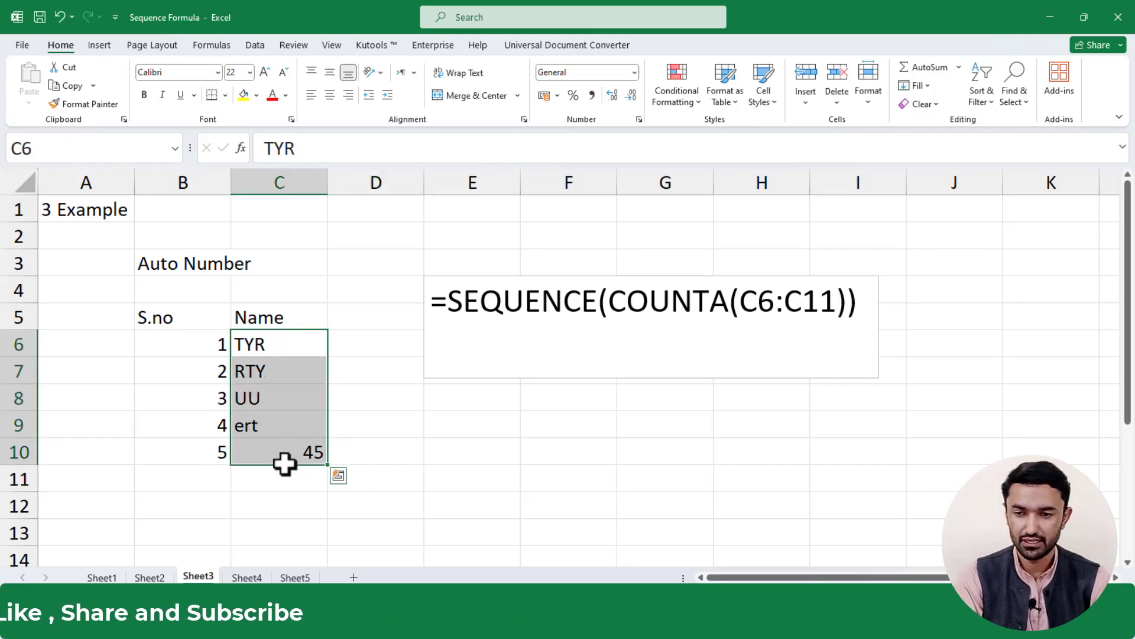
{"action": "left_click", "coordinate": [205, 348]}
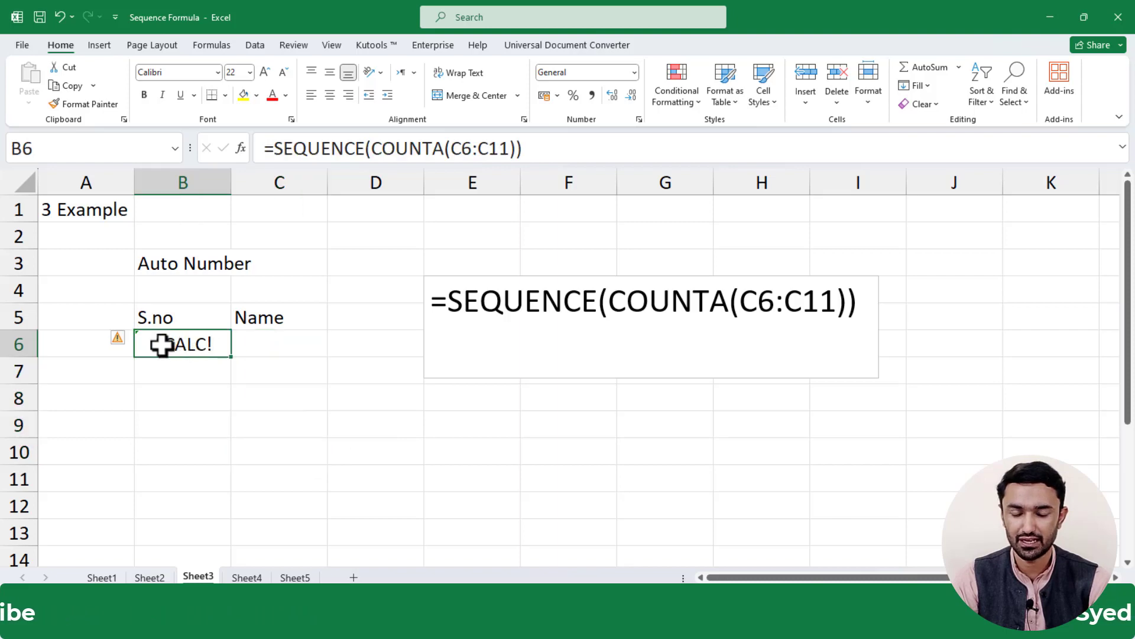
{"action": "type", "text": "="}
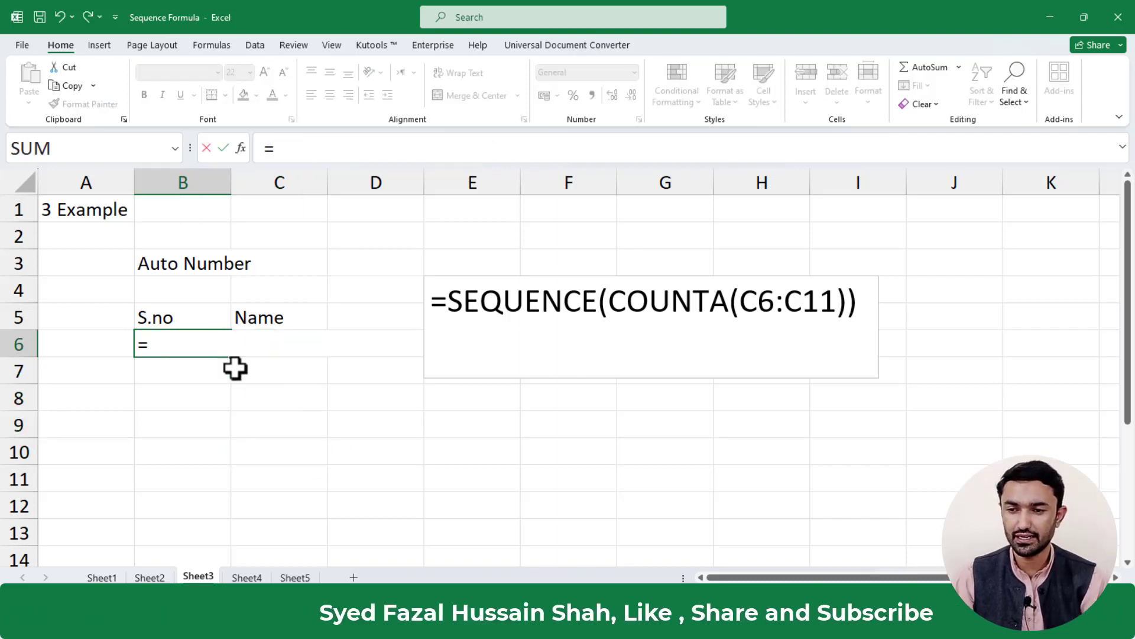
{"action": "type", "text": "seq"}
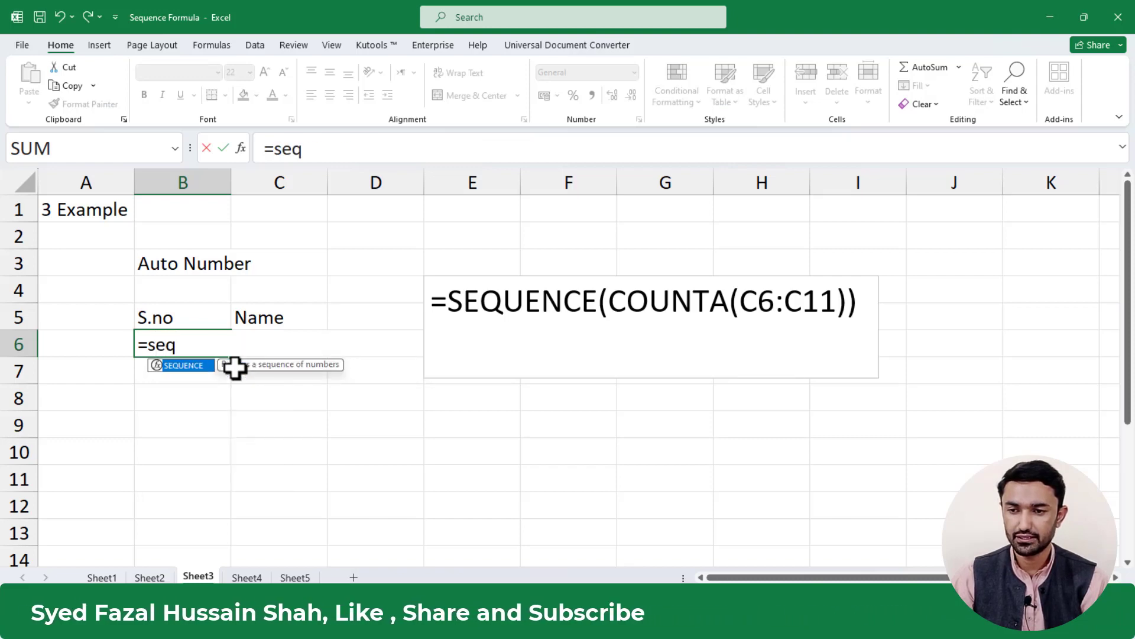
{"action": "key", "text": "Tab"}
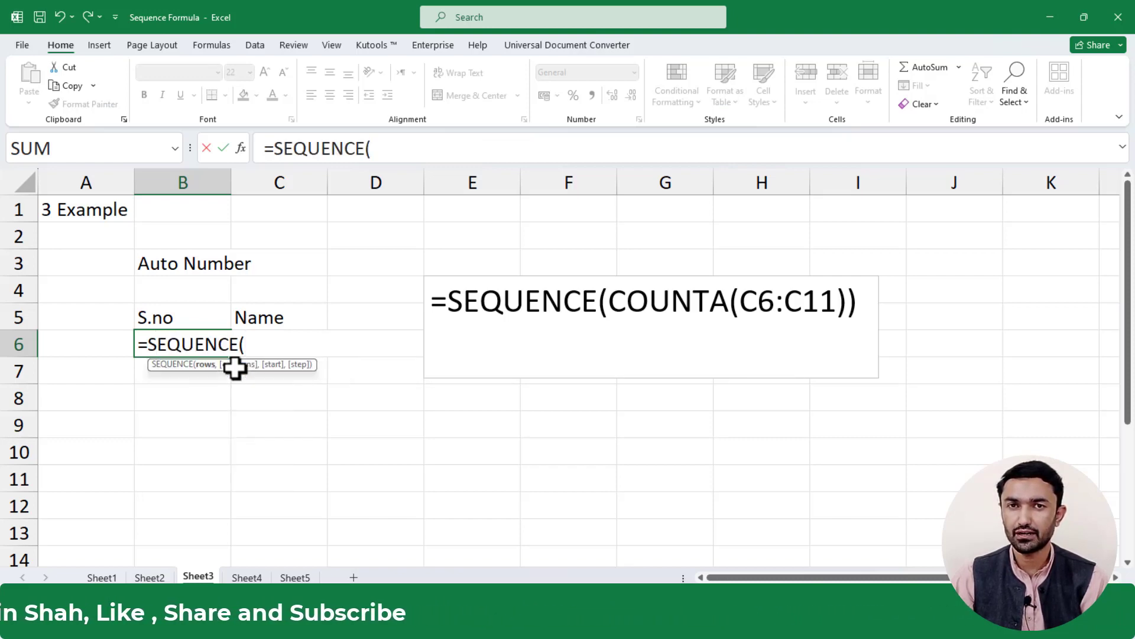
{"action": "type", "text": "coun"}
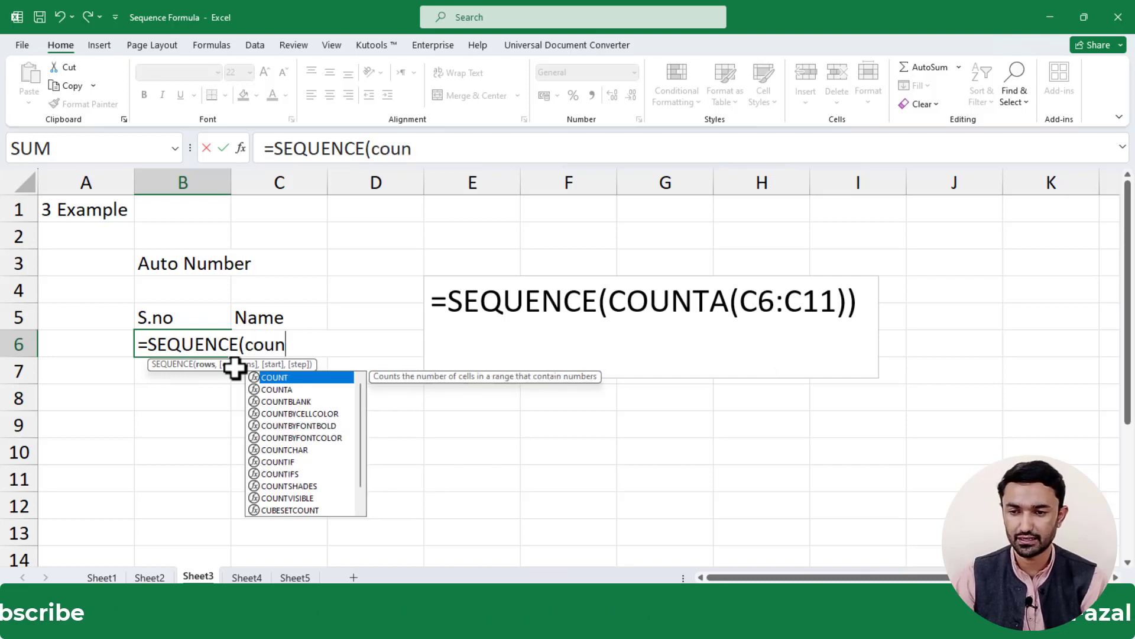
{"action": "type", "text": "a"}
{"action": "key", "text": "BackSpace"}
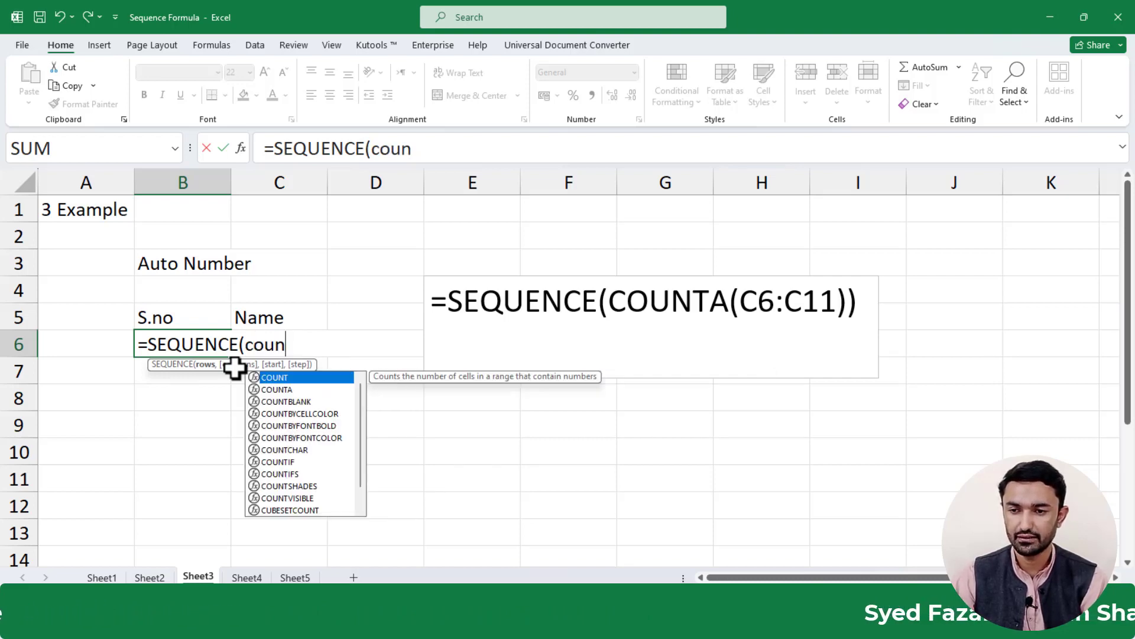
{"action": "type", "text": "ta("}
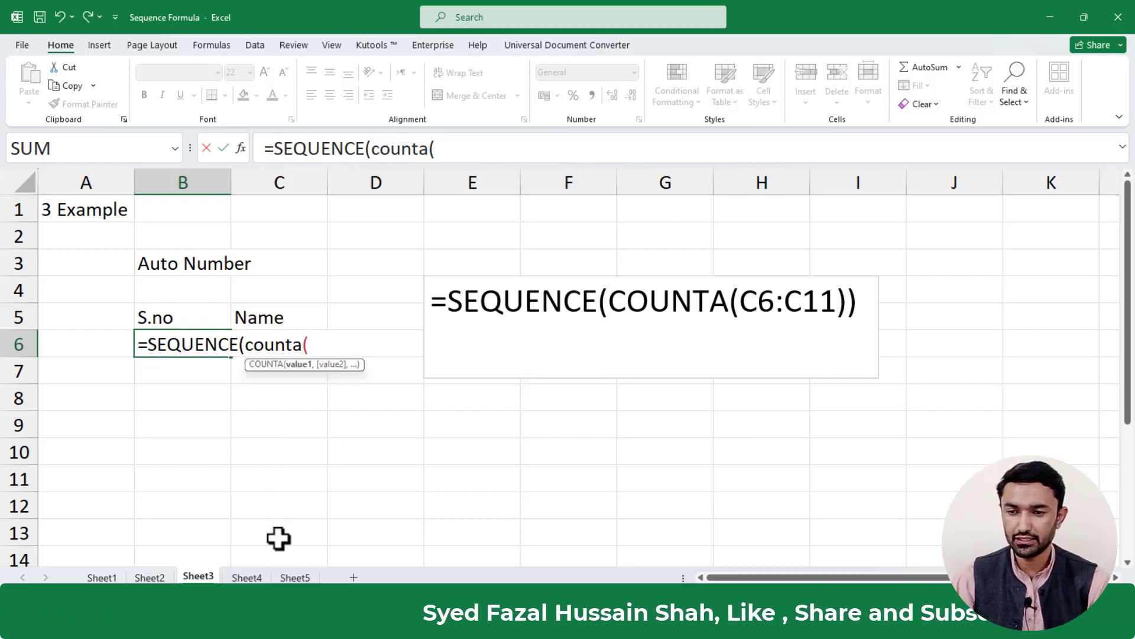
{"action": "left_click_drag", "start_coordinate": [279, 538], "coordinate": [275, 355]}
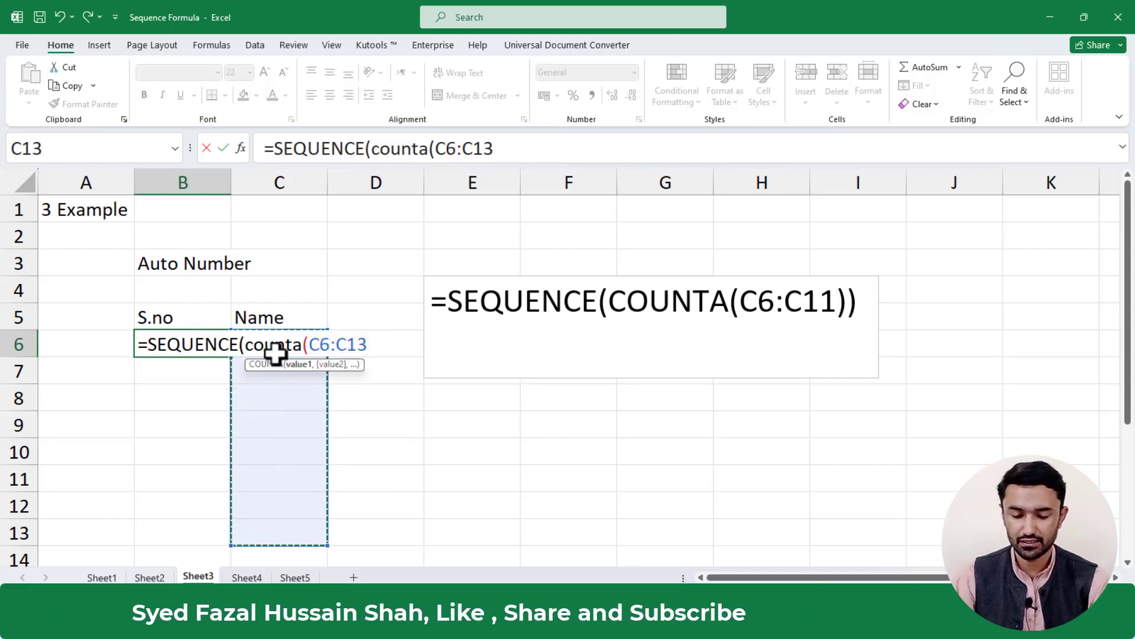
{"action": "key", "text": "Return"}
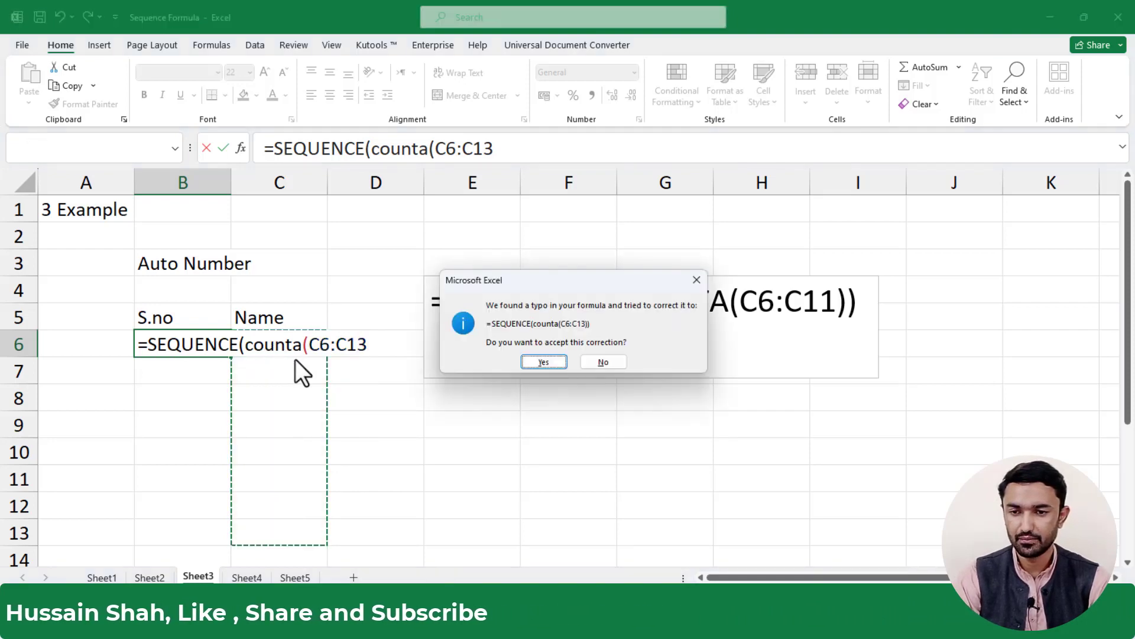
{"action": "left_click", "coordinate": [553, 361]}
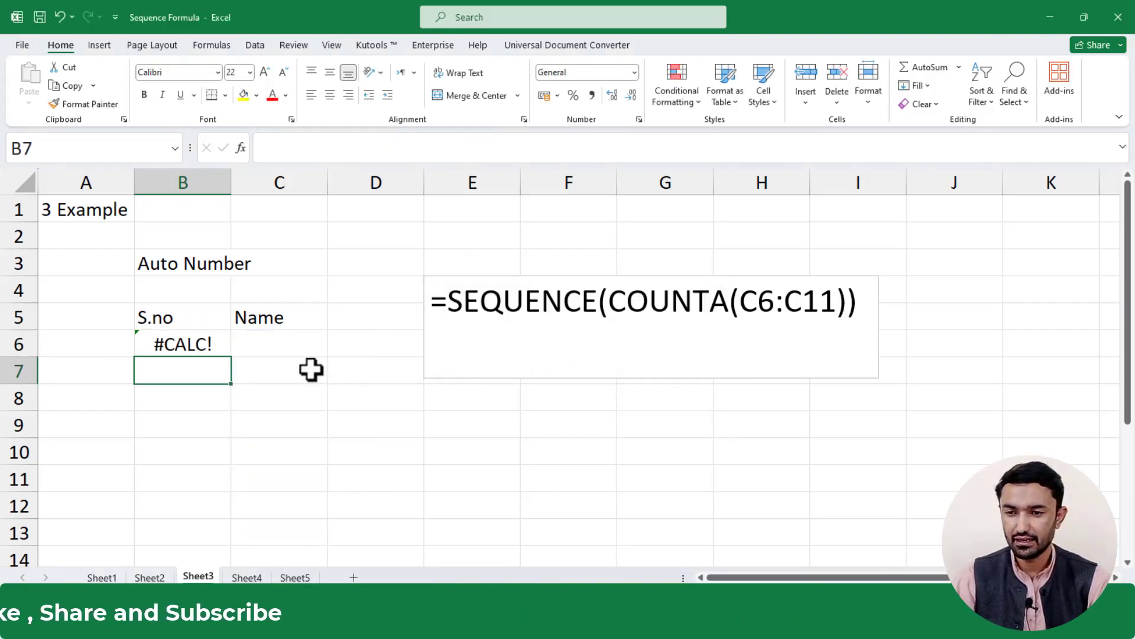
Step: Fill the Name column cells C6 to C10 with 45, 45, 12, fs and sdf
{"action": "left_click", "coordinate": [294, 350]}
{"action": "type", "text": "45"}
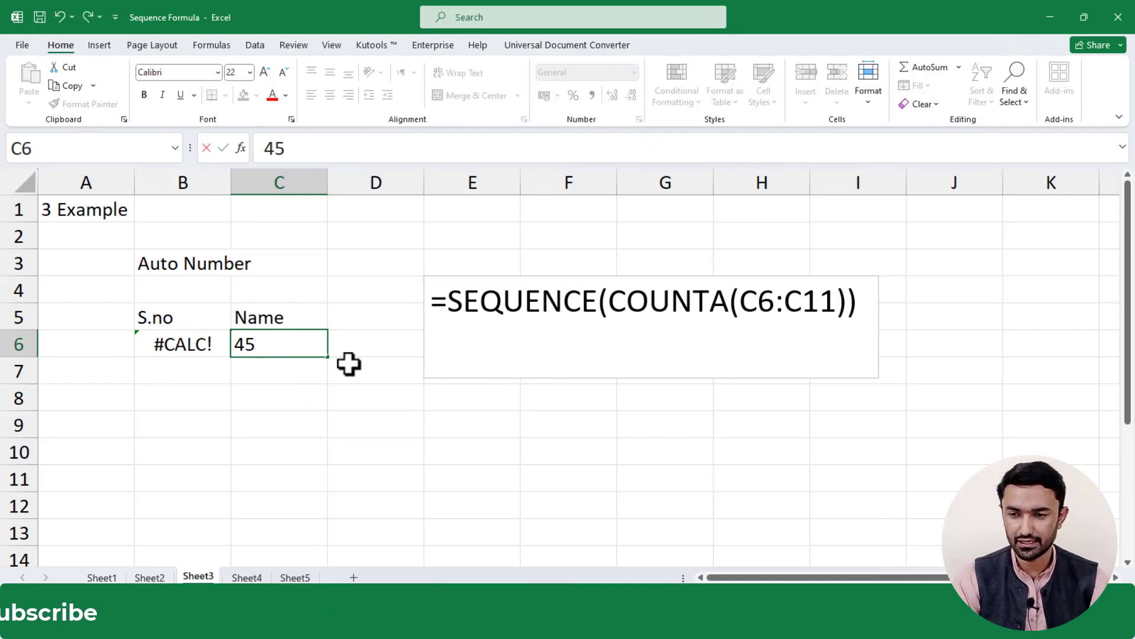
{"action": "key", "text": "Return"}
{"action": "type", "text": "45"}
{"action": "key", "text": "Return"}
{"action": "type", "text": "12"}
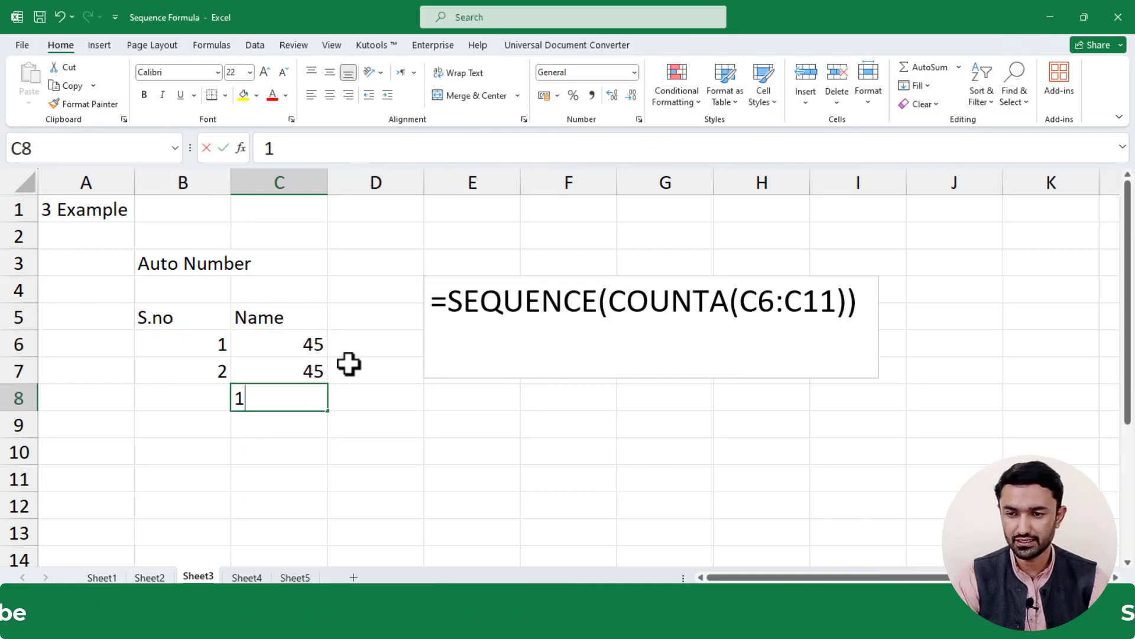
{"action": "key", "text": "Return"}
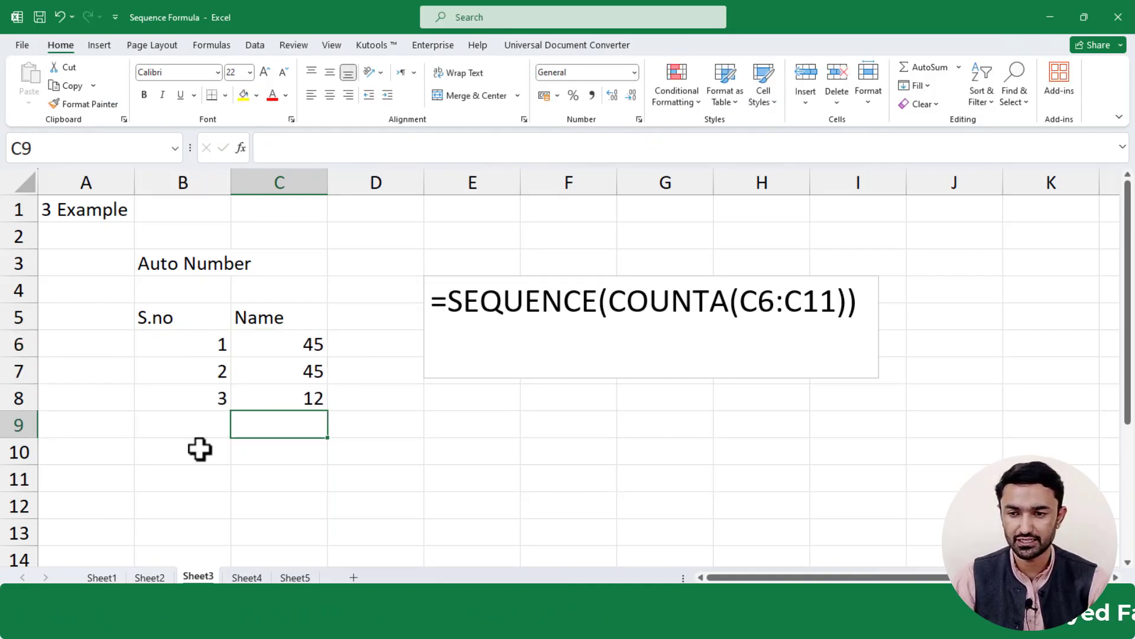
{"action": "type", "text": "fs"}
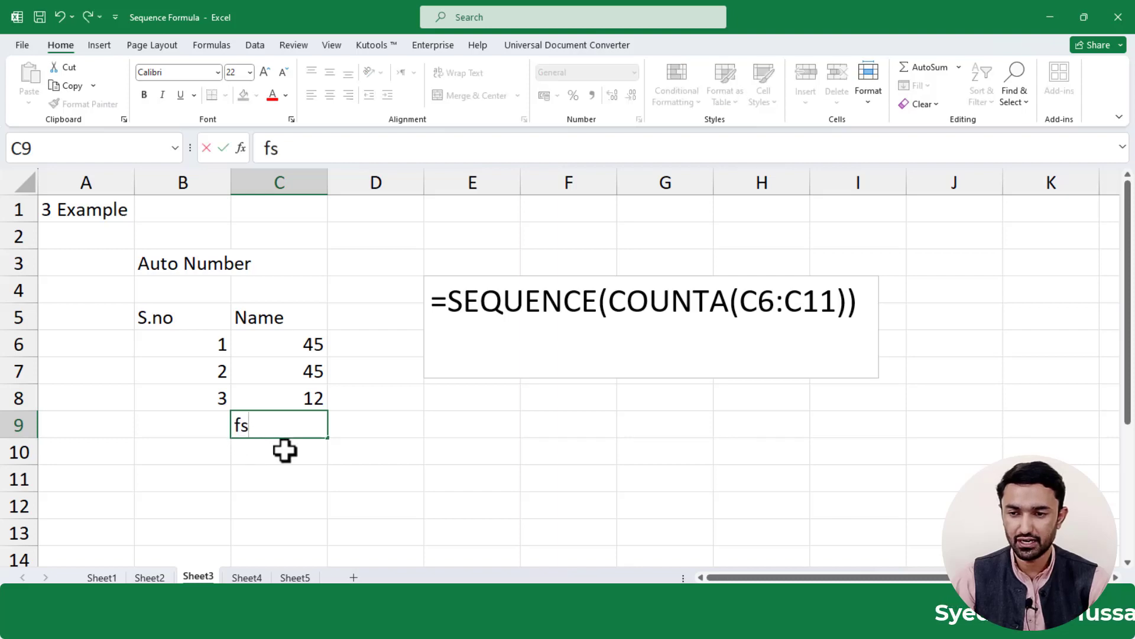
{"action": "key", "text": "Return"}
{"action": "type", "text": "sdf"}
{"action": "left_click", "coordinate": [210, 452]}
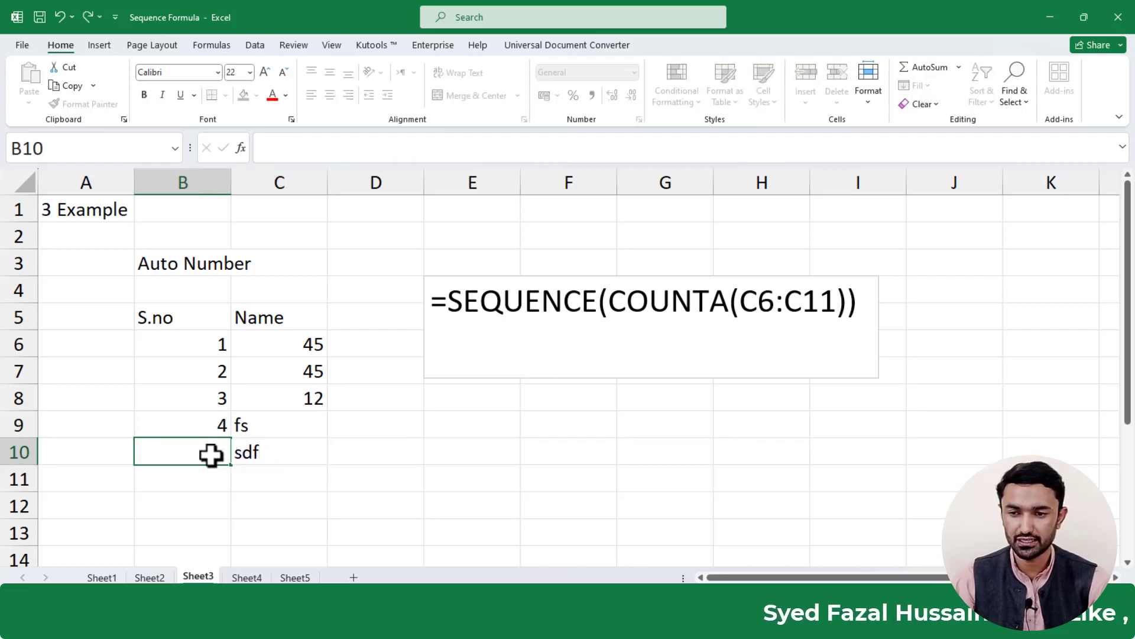
{"action": "left_click", "coordinate": [369, 480]}
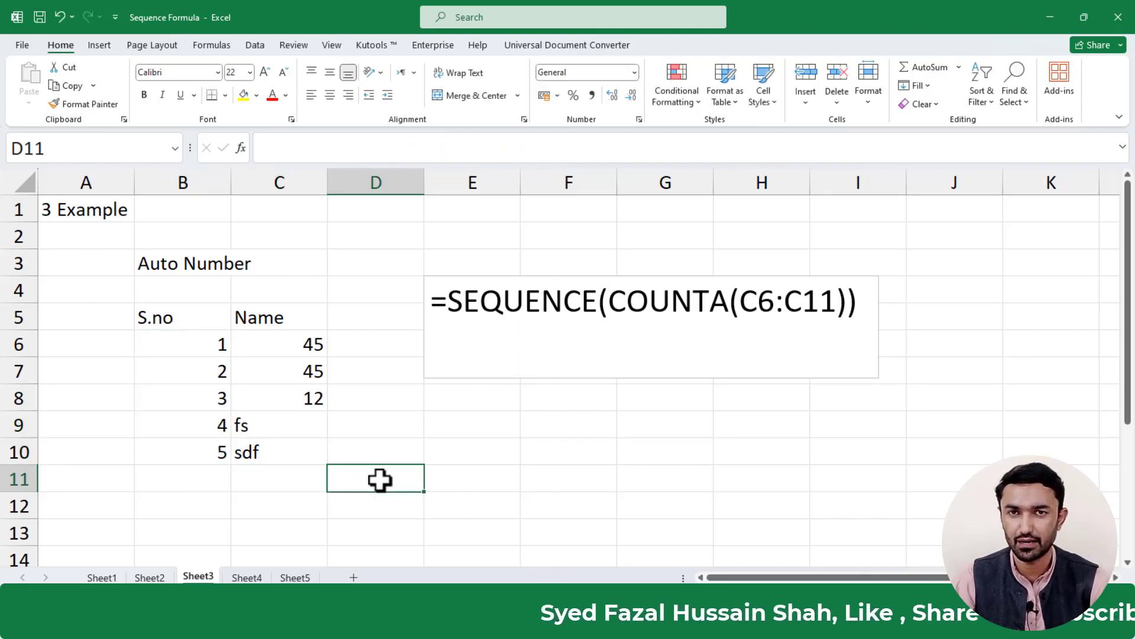
{"action": "left_click", "coordinate": [451, 448]}
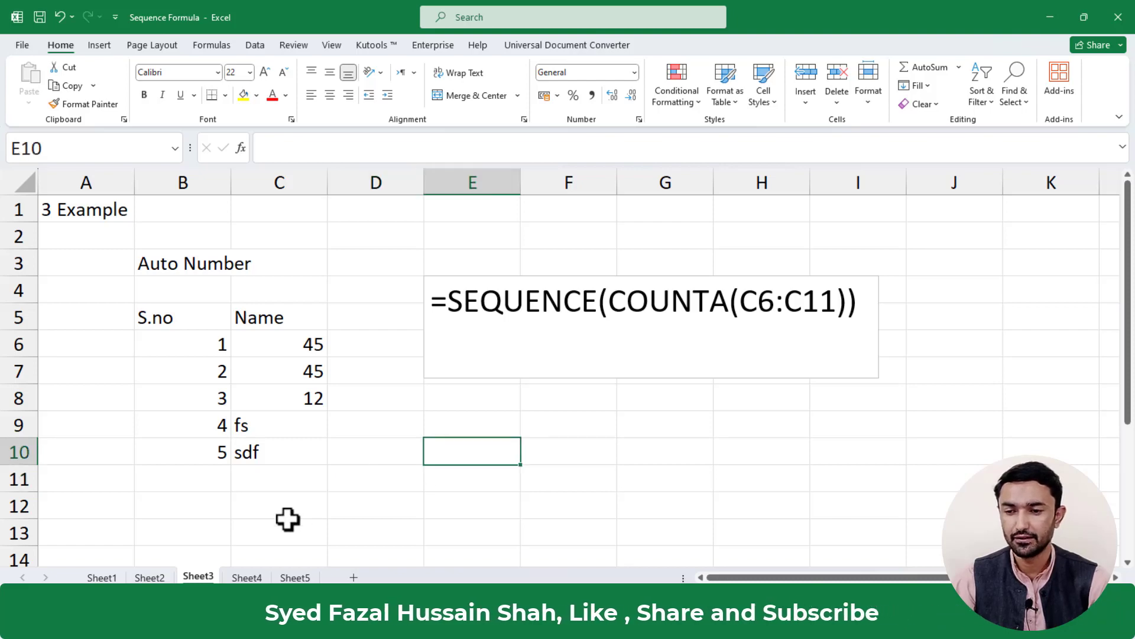
Step: Clear the number grid's formula in A3 on Sheet4 and enter =SEQUENCE(10,5,1) there
{"action": "left_click", "coordinate": [249, 577]}
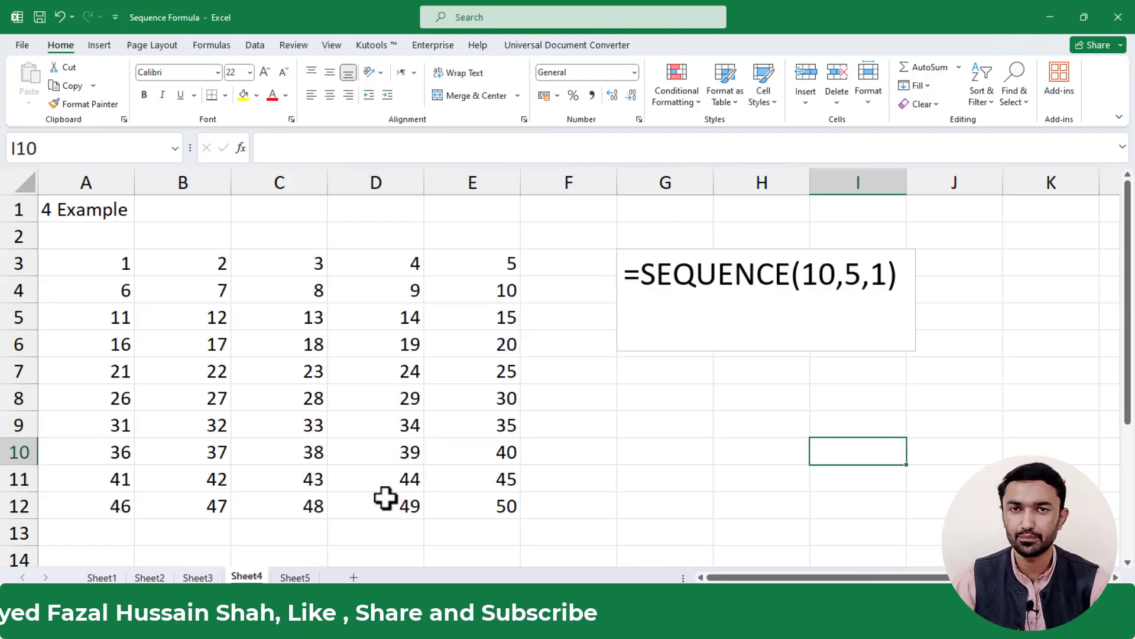
{"action": "left_click", "coordinate": [565, 434]}
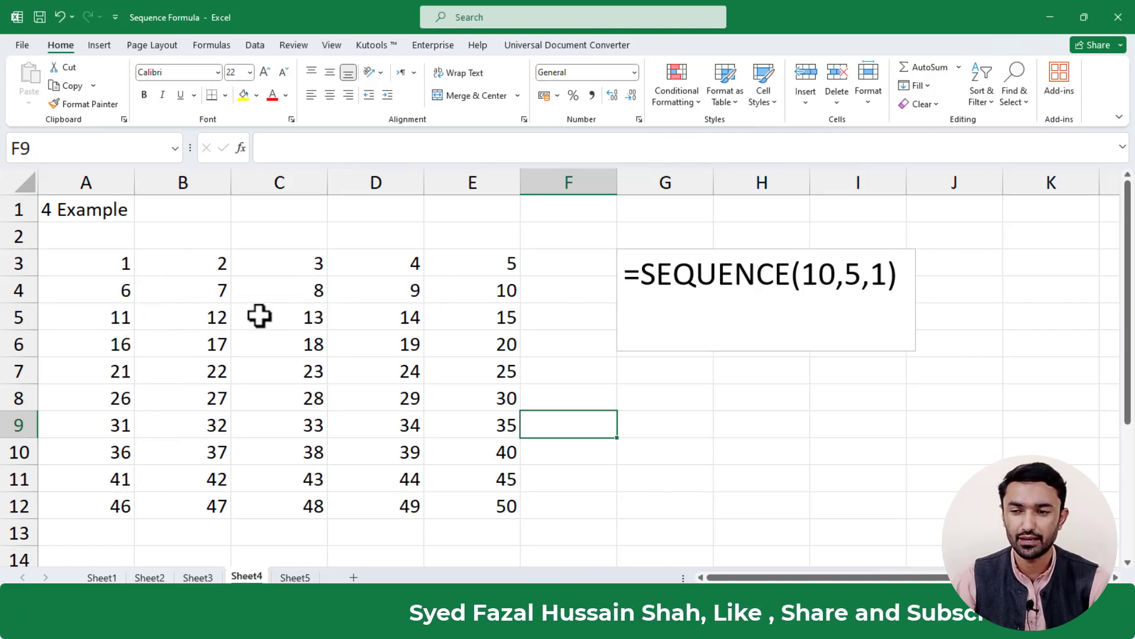
{"action": "left_click", "coordinate": [113, 267]}
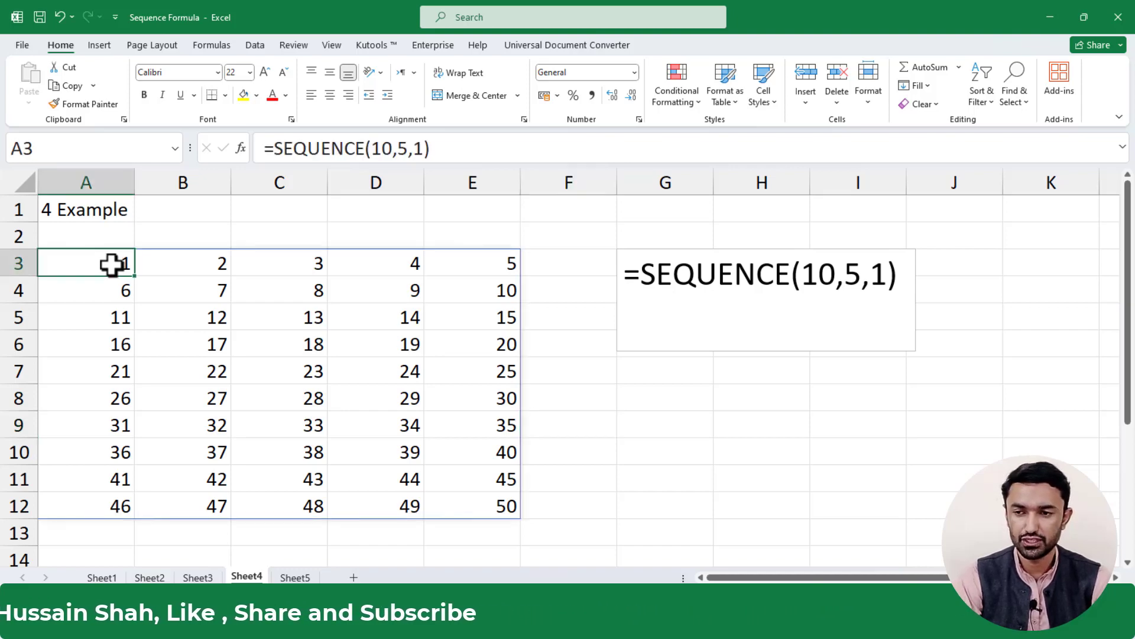
{"action": "key", "text": "Delete"}
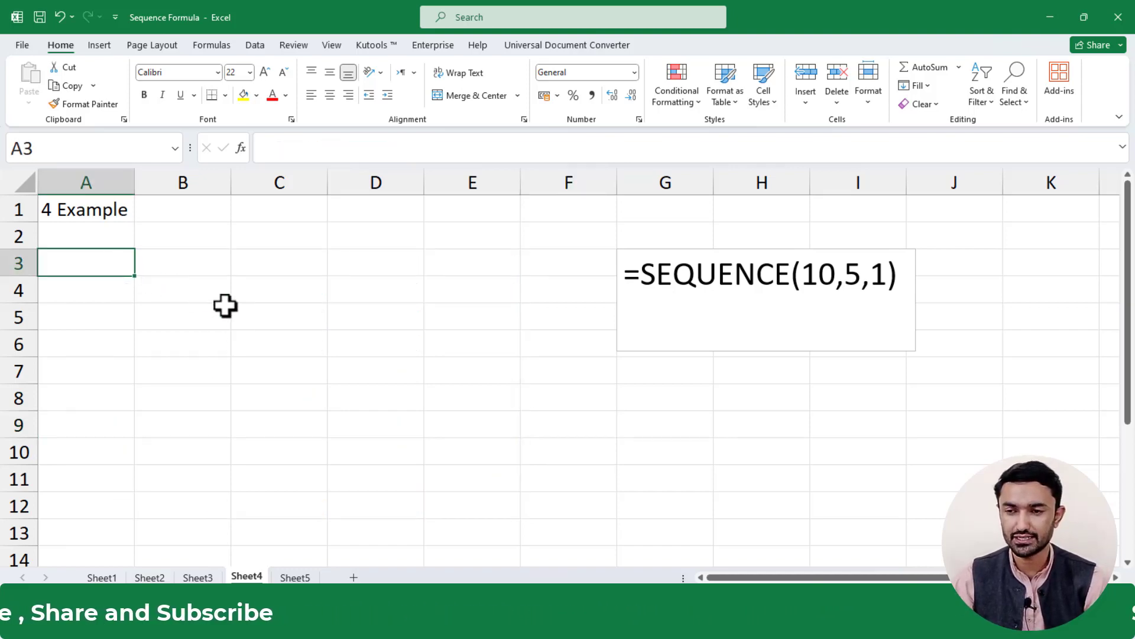
{"action": "type", "text": "=seq"}
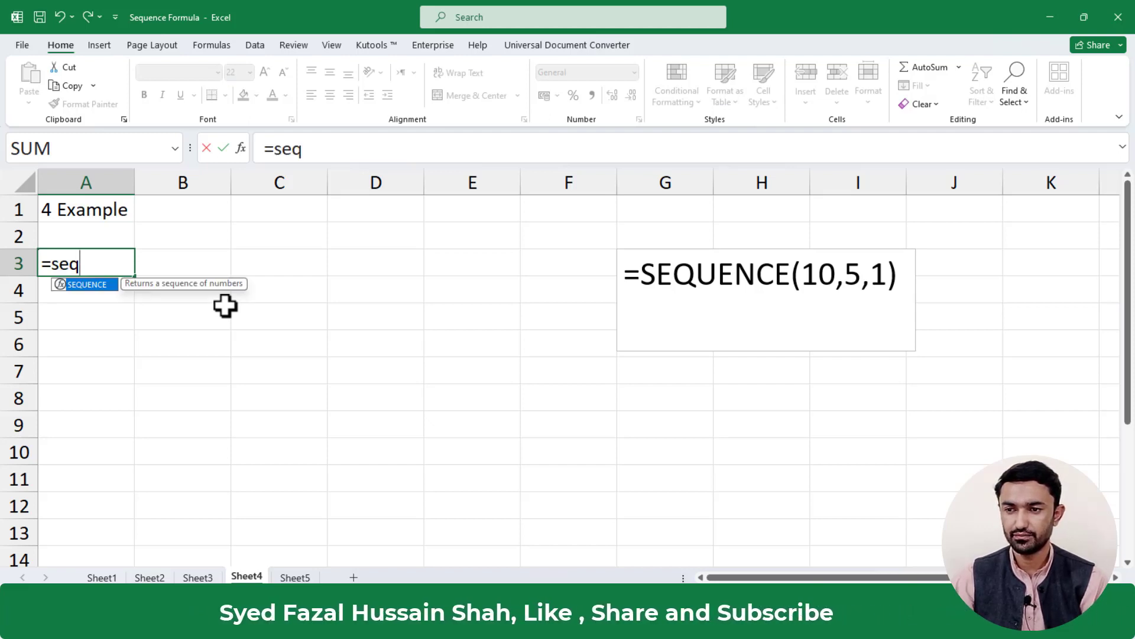
{"action": "key", "text": "Tab"}
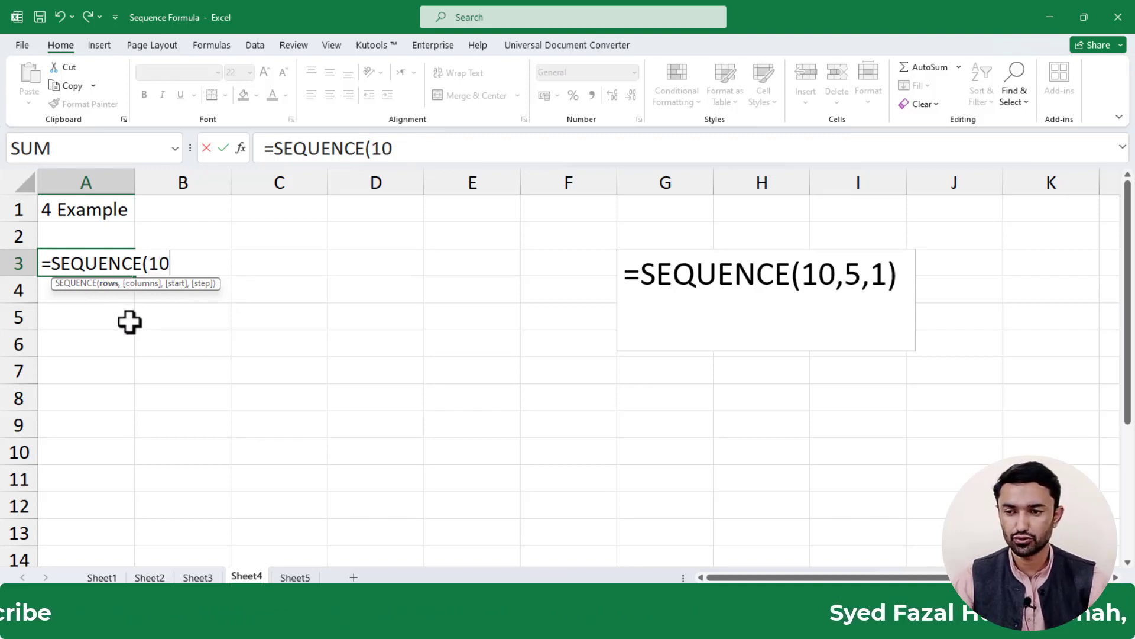
{"action": "type", "text": "10,5,"}
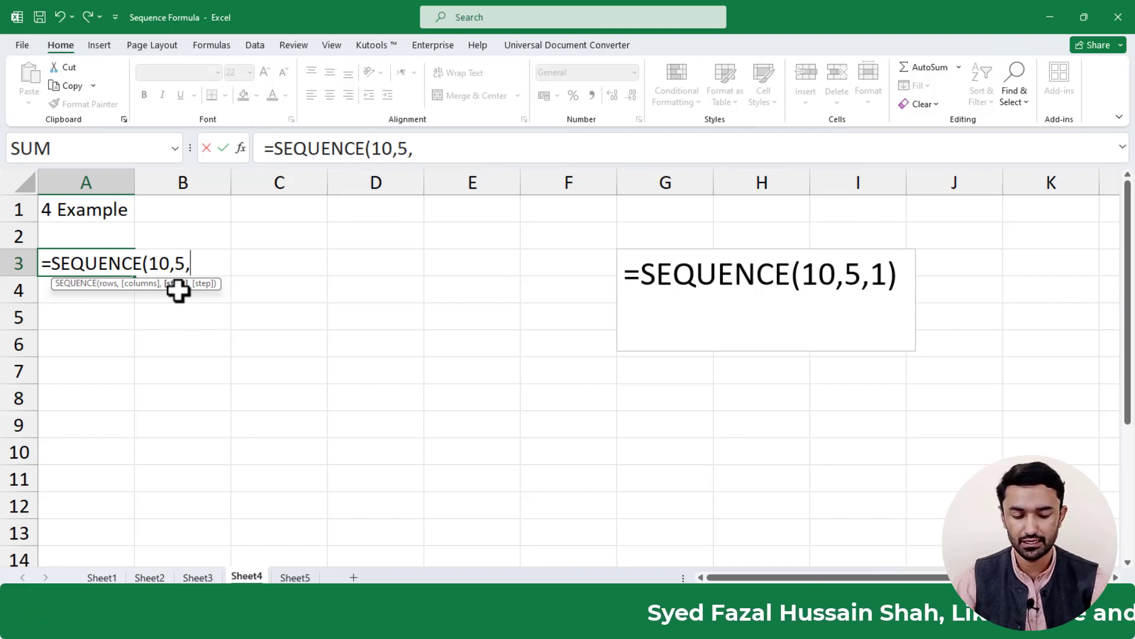
{"action": "type", "text": "1"}
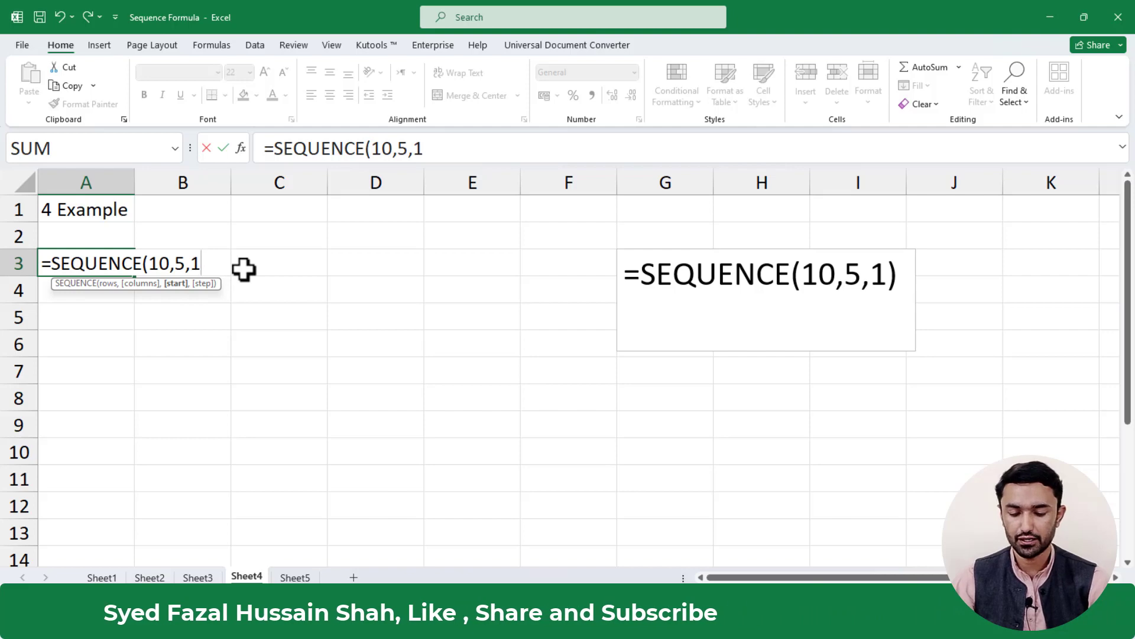
{"action": "type", "text": ")"}
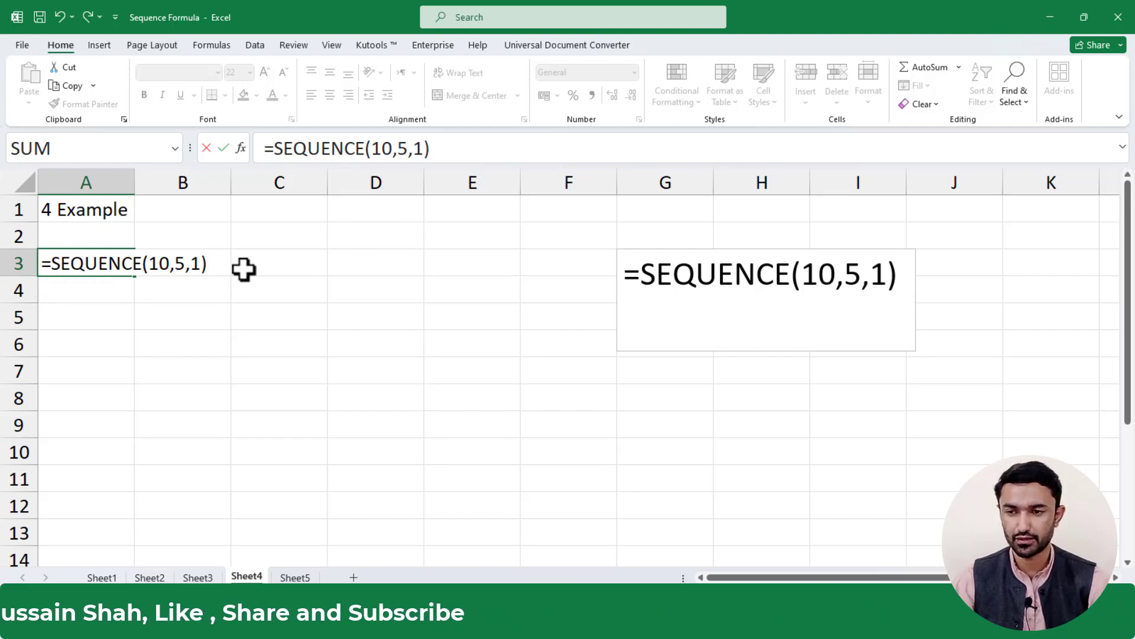
{"action": "key", "text": "Return"}
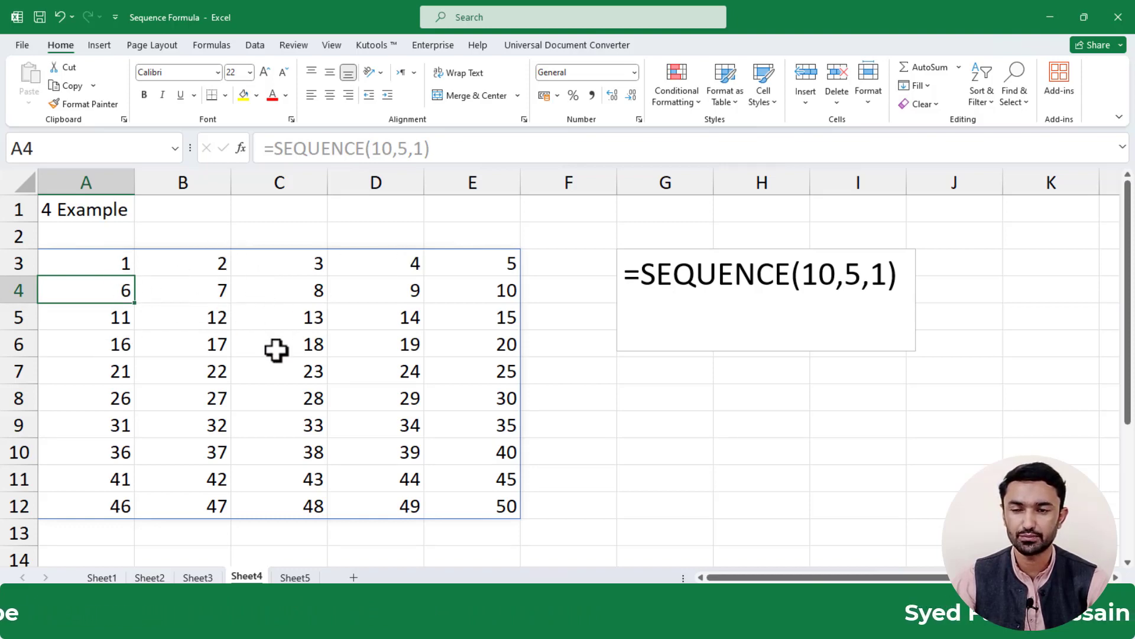
Step: Set the start argument of the SEQUENCE formula in A3 to 11, making it =SEQUENCE(10,5,11)
{"action": "left_click", "coordinate": [114, 267]}
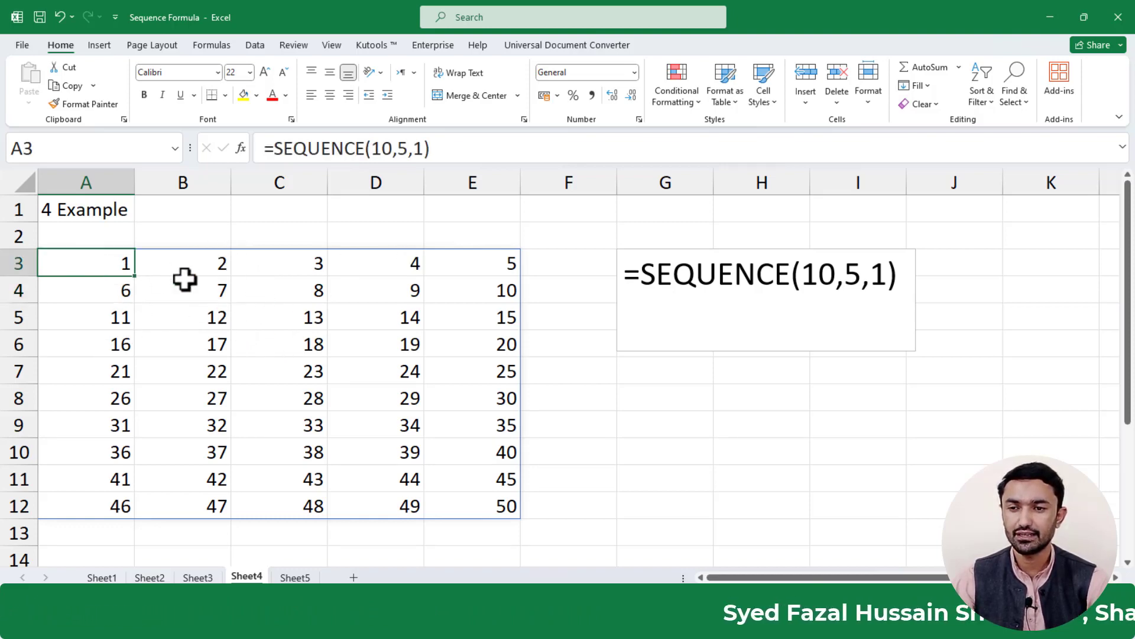
{"action": "left_click", "coordinate": [421, 148]}
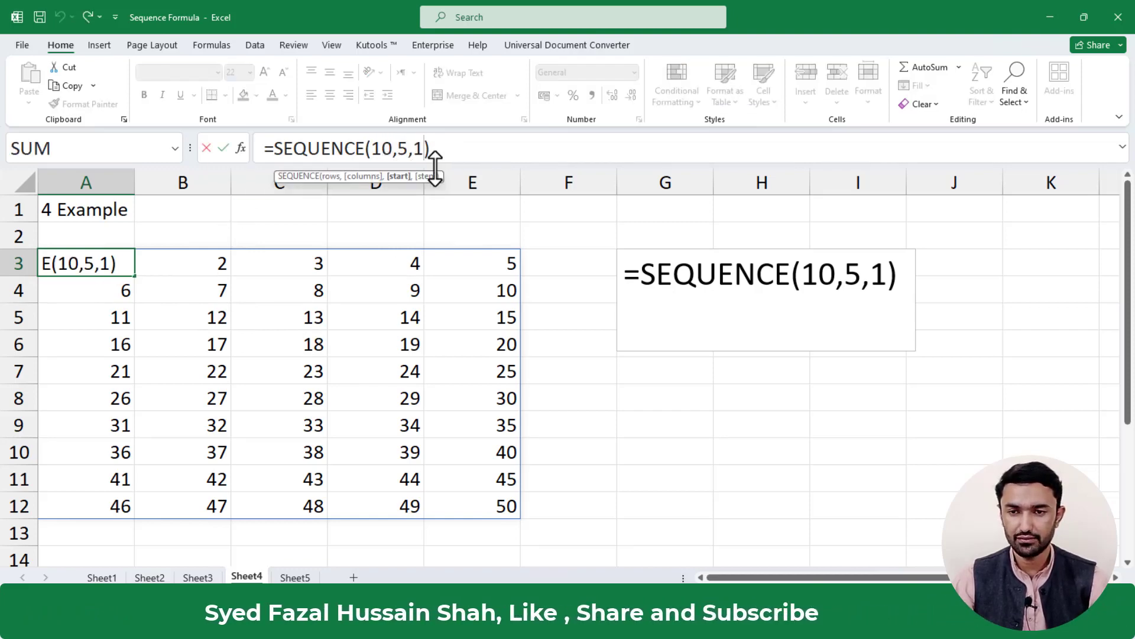
{"action": "type", "text": "1"}
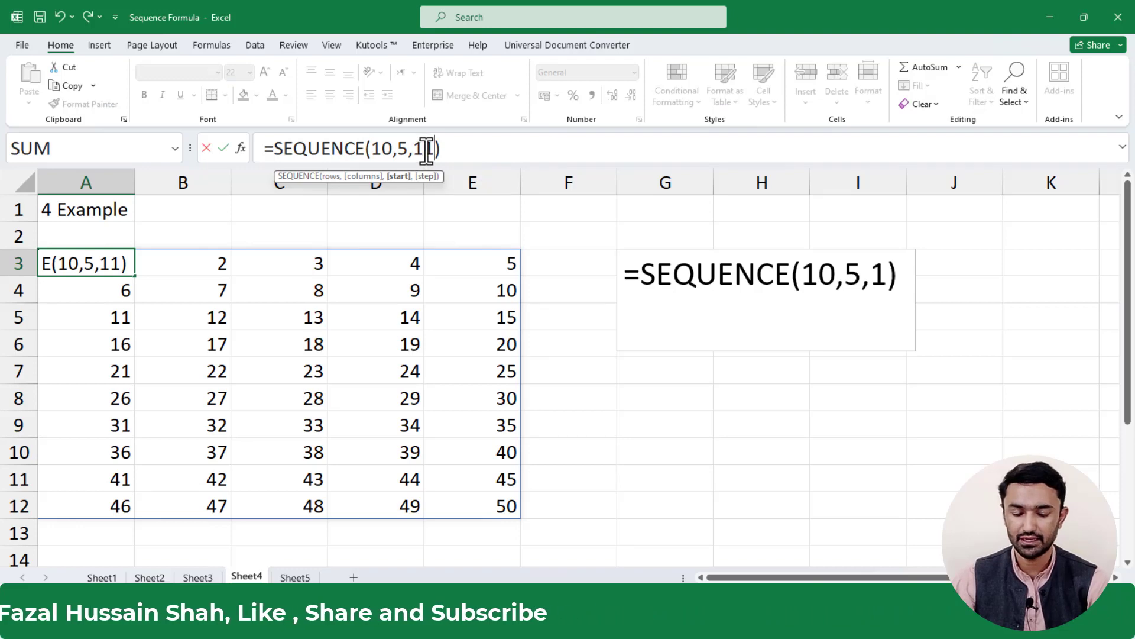
{"action": "key", "text": "Return"}
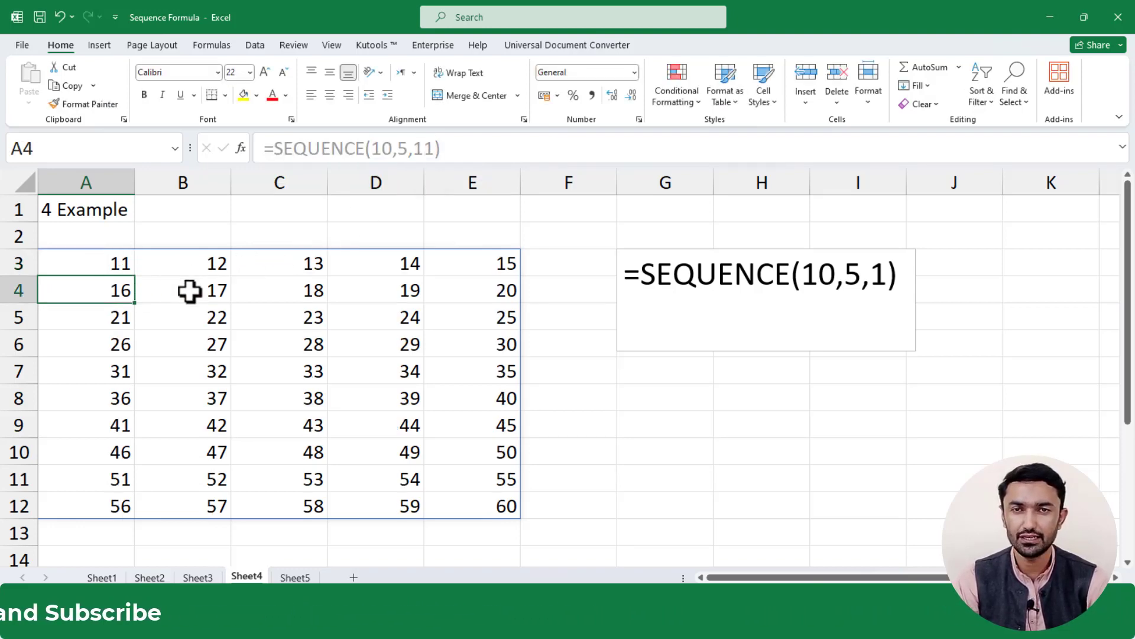
Step: Add a step argument of 2 to the formula in A3, making it =SEQUENCE(10,5,11,2)
{"action": "left_click", "coordinate": [117, 269]}
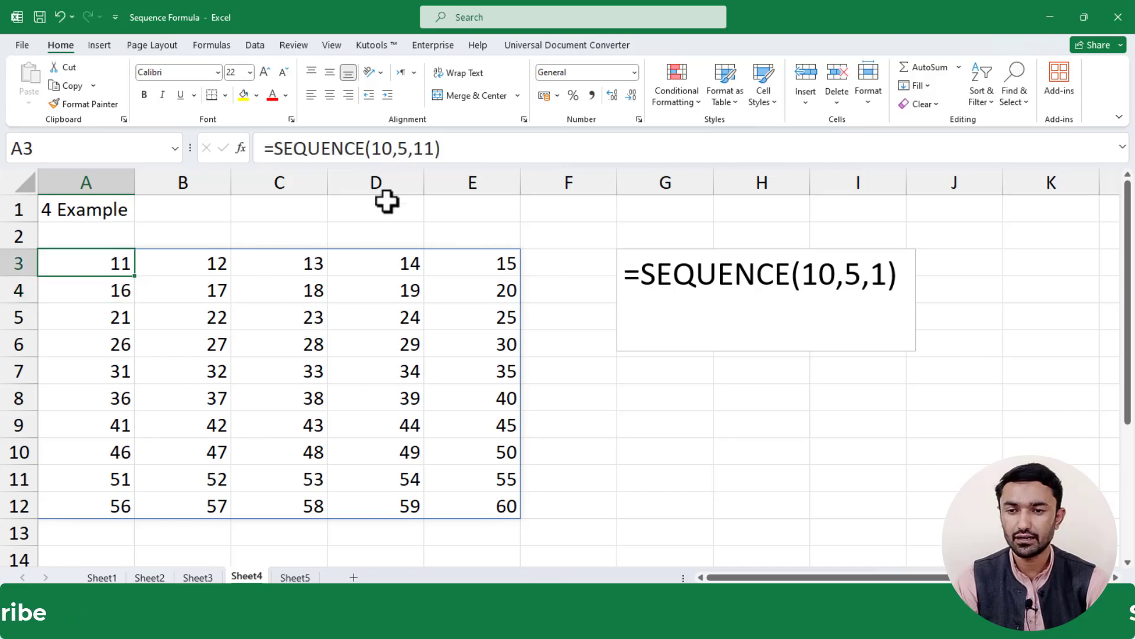
{"action": "left_click", "coordinate": [434, 148]}
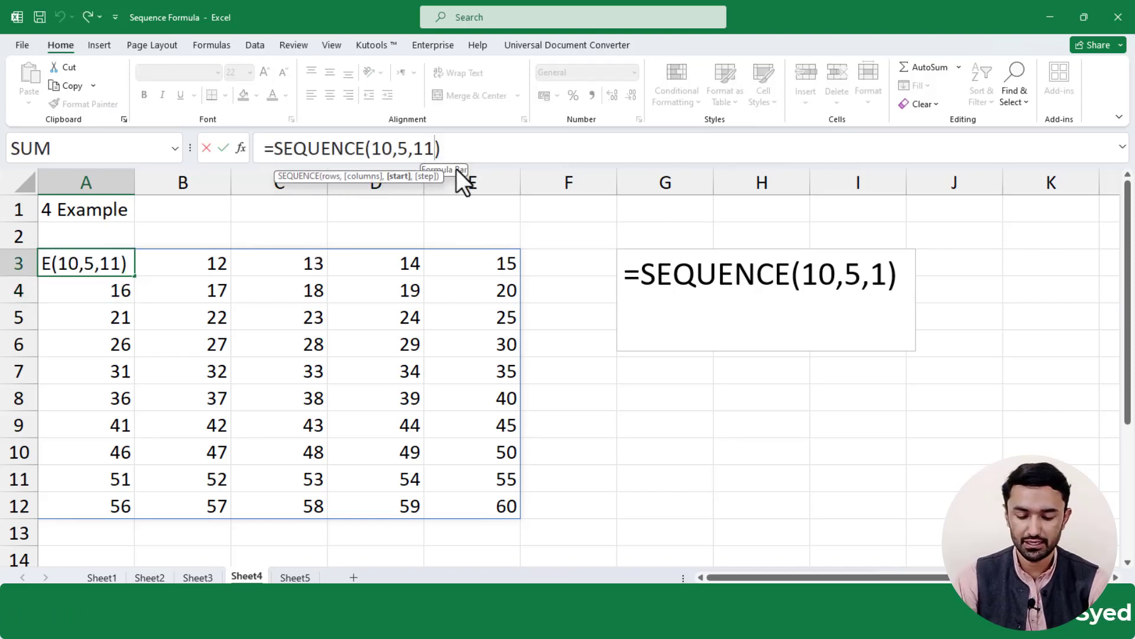
{"action": "type", "text": ","}
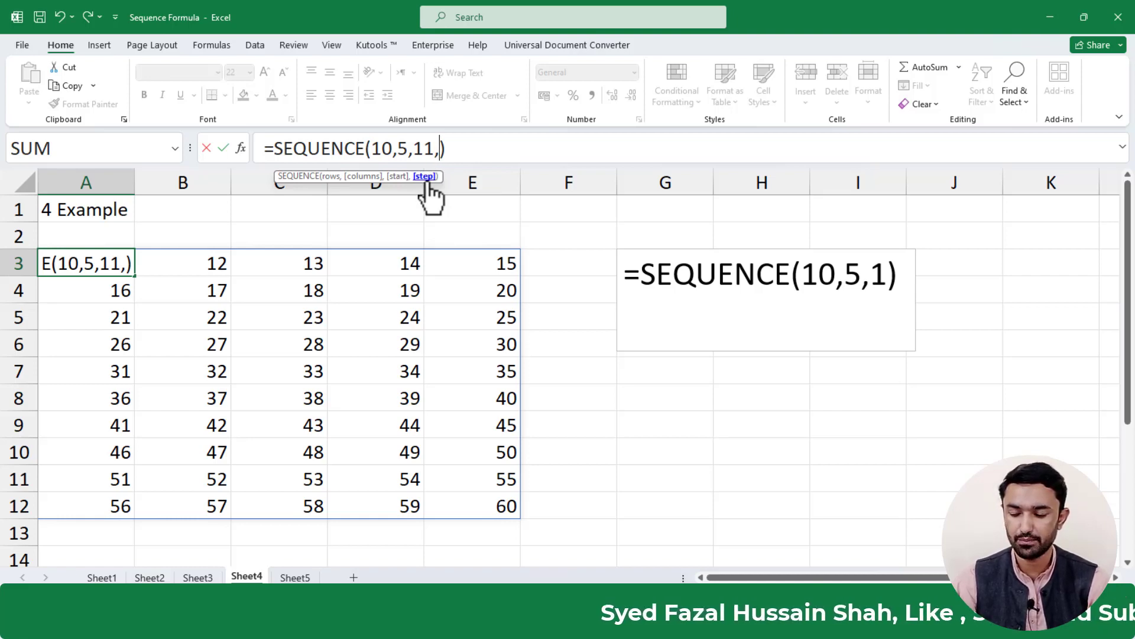
{"action": "type", "text": "2"}
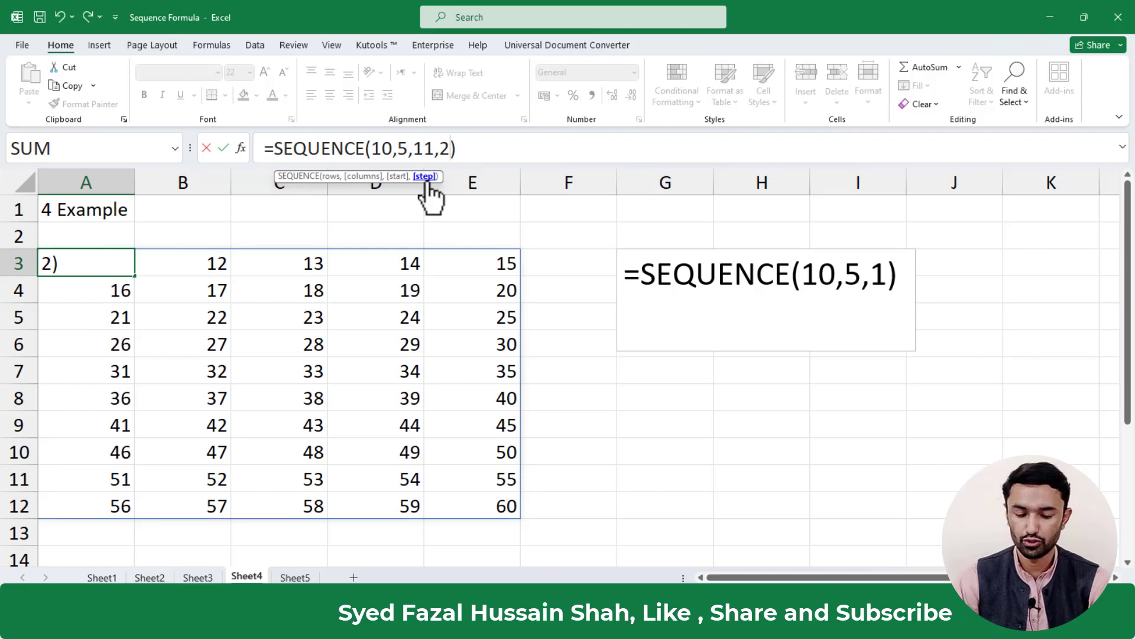
{"action": "key", "text": "Return"}
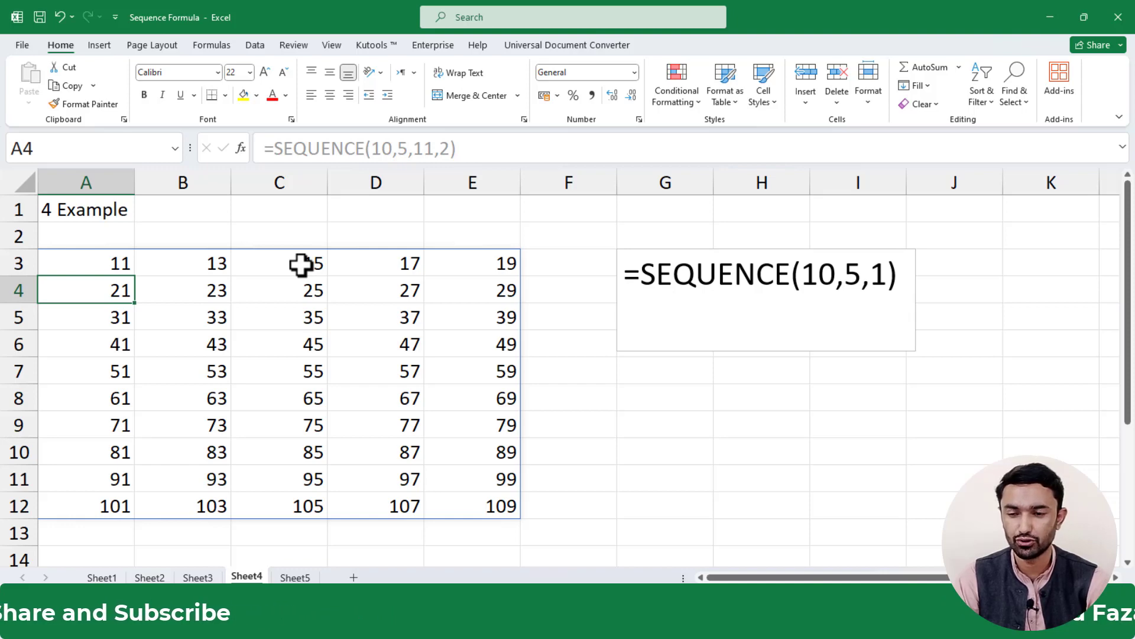
Step: Open Sheet5 and clear the date grid's SEQUENCE formula in A5
{"action": "left_click", "coordinate": [283, 577]}
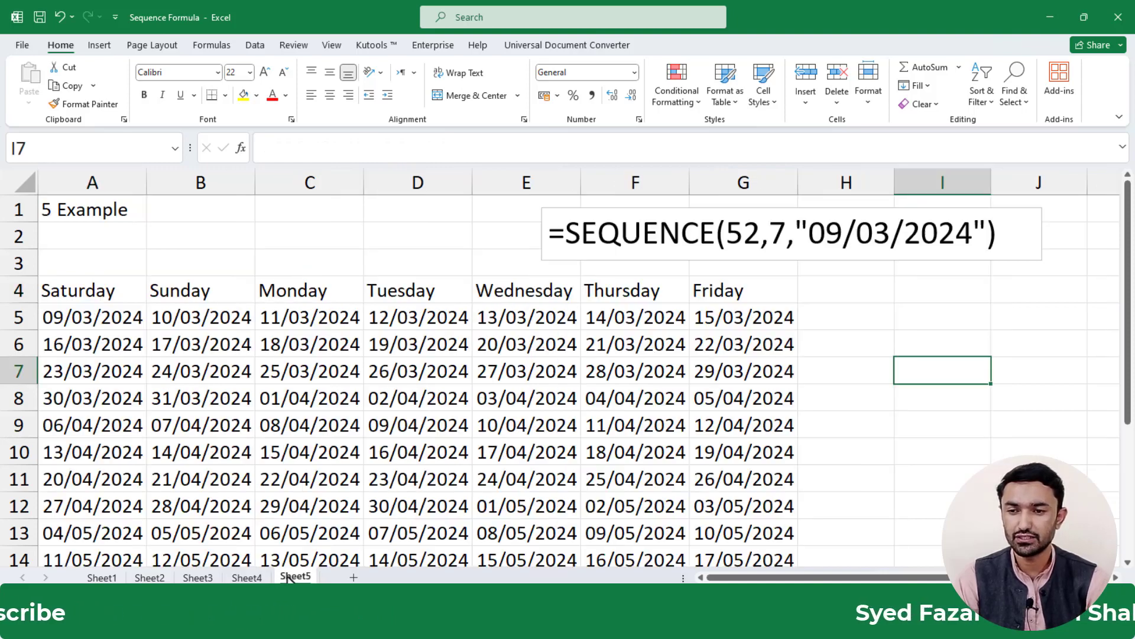
{"action": "left_click", "coordinate": [112, 319]}
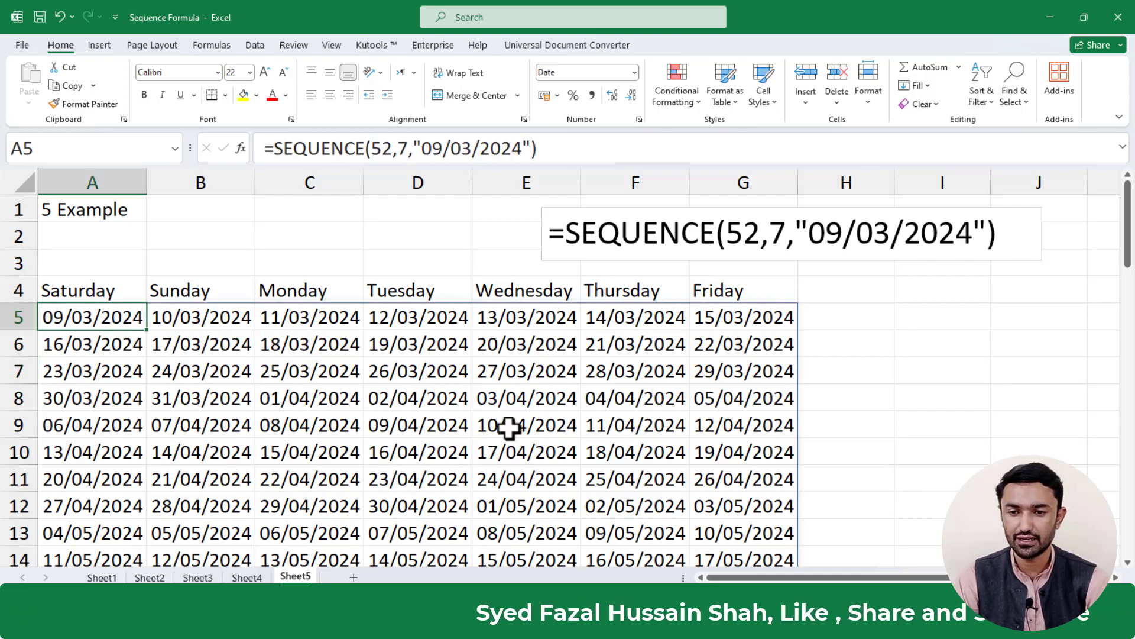
{"action": "scroll", "coordinate": [509, 432], "scroll_direction": "down", "scroll_amount": 2}
{"action": "scroll", "coordinate": [506, 438], "scroll_direction": "up", "scroll_amount": 2}
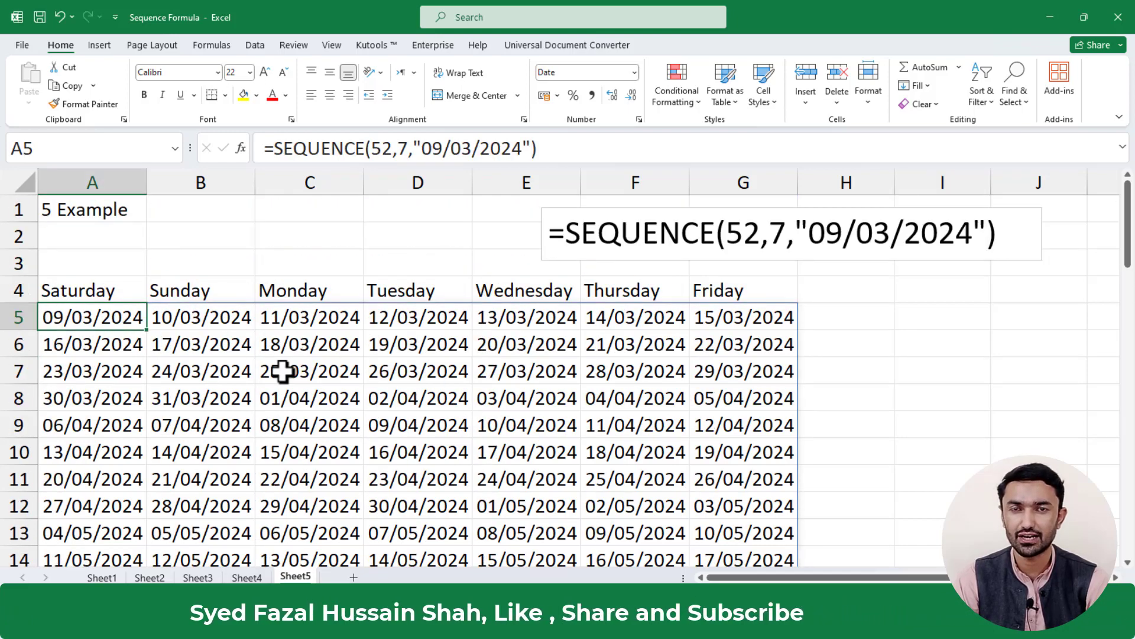
{"action": "left_click", "coordinate": [127, 292]}
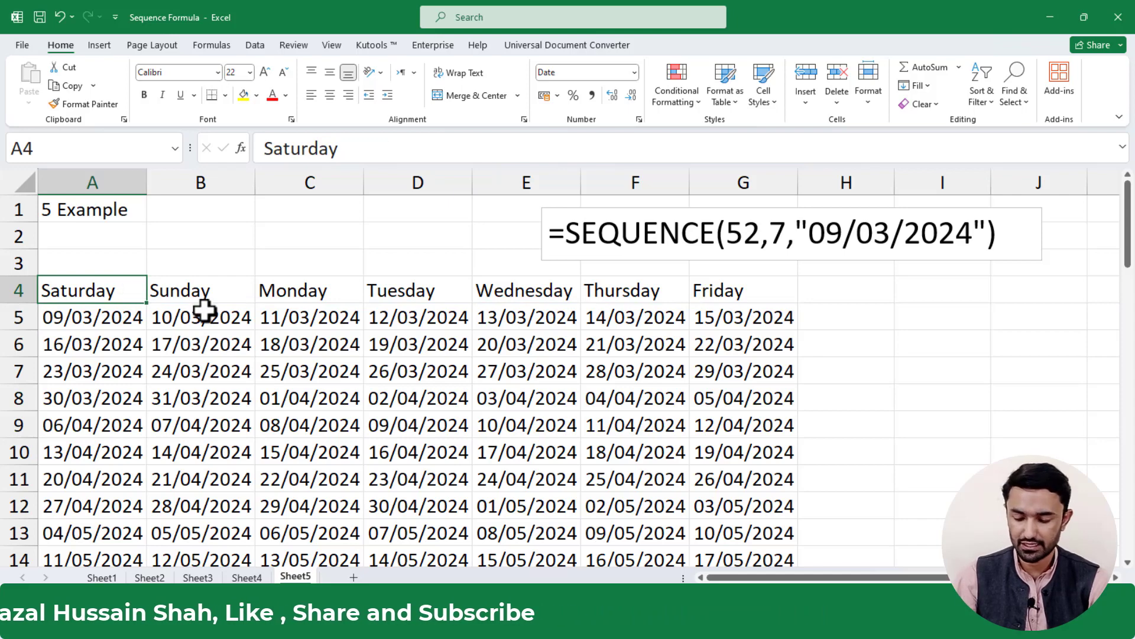
{"action": "left_click", "coordinate": [139, 322]}
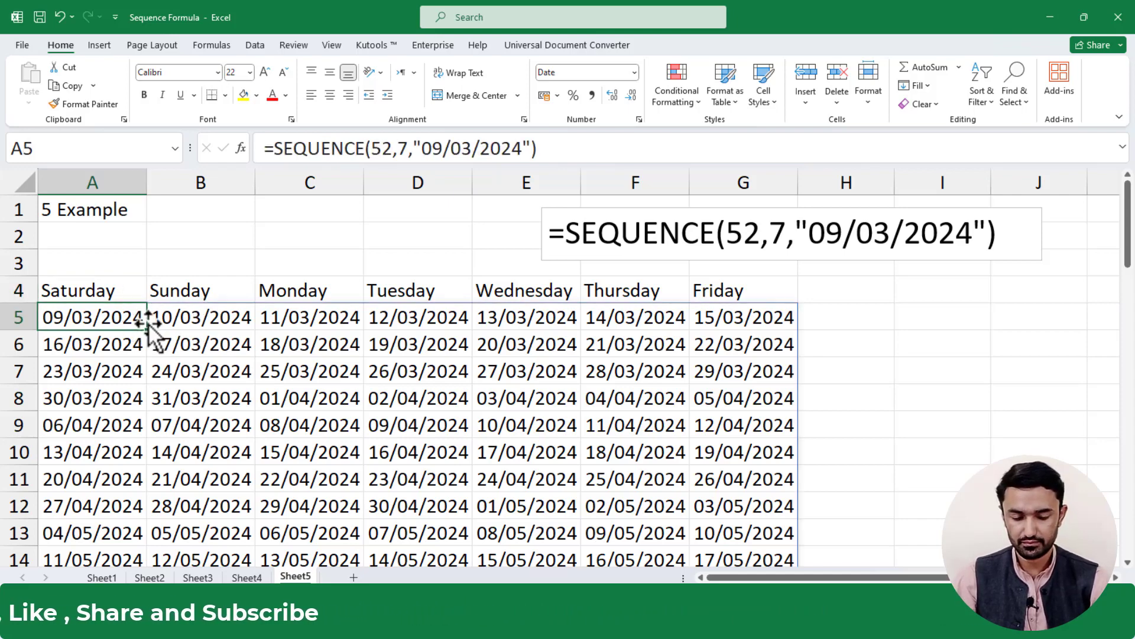
{"action": "key", "text": "Delete"}
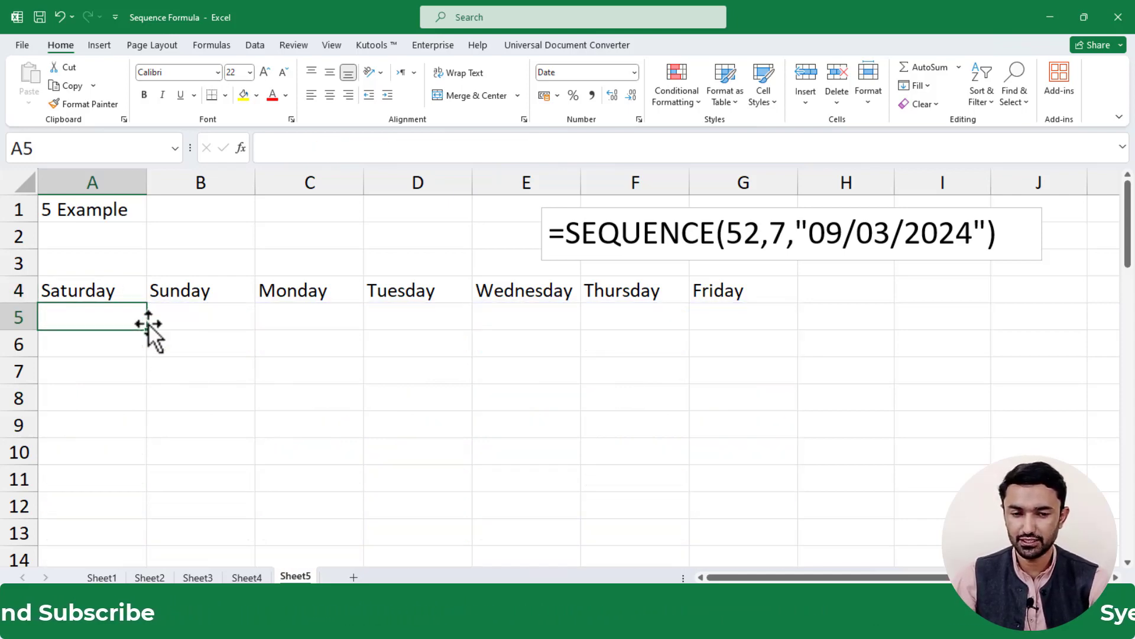
Step: Check today's date and weekday in the Windows calendar, then close it
{"action": "left_click", "coordinate": [849, 470]}
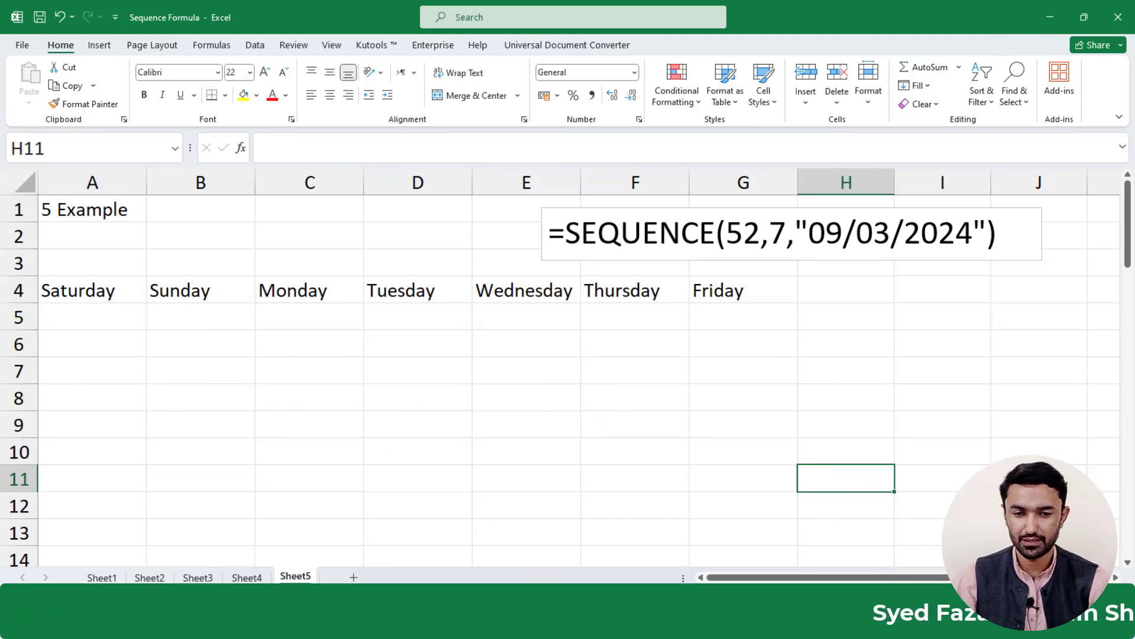
{"action": "left_click", "coordinate": [1039, 505]}
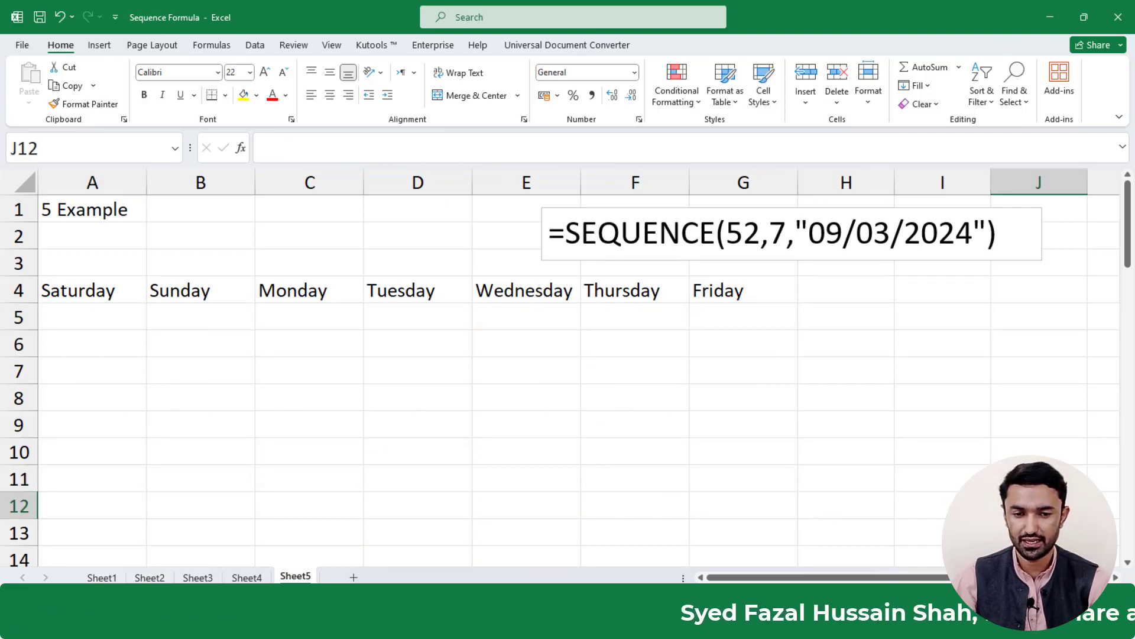
{"action": "left_click", "coordinate": [1087, 621]}
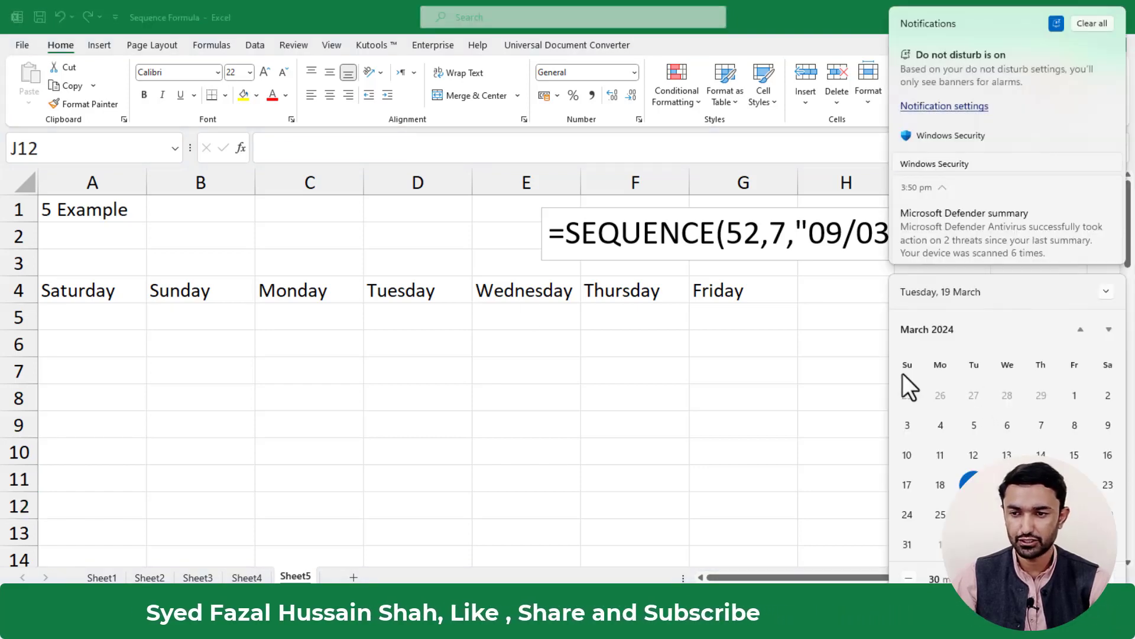
{"action": "left_click", "coordinate": [454, 317]}
Step: Replace the weekday headings in A4:G4 with a fill series of days starting from Tuesday in A4
{"action": "left_click_drag", "start_coordinate": [145, 286], "coordinate": [699, 289]}
{"action": "key", "text": "Delete"}
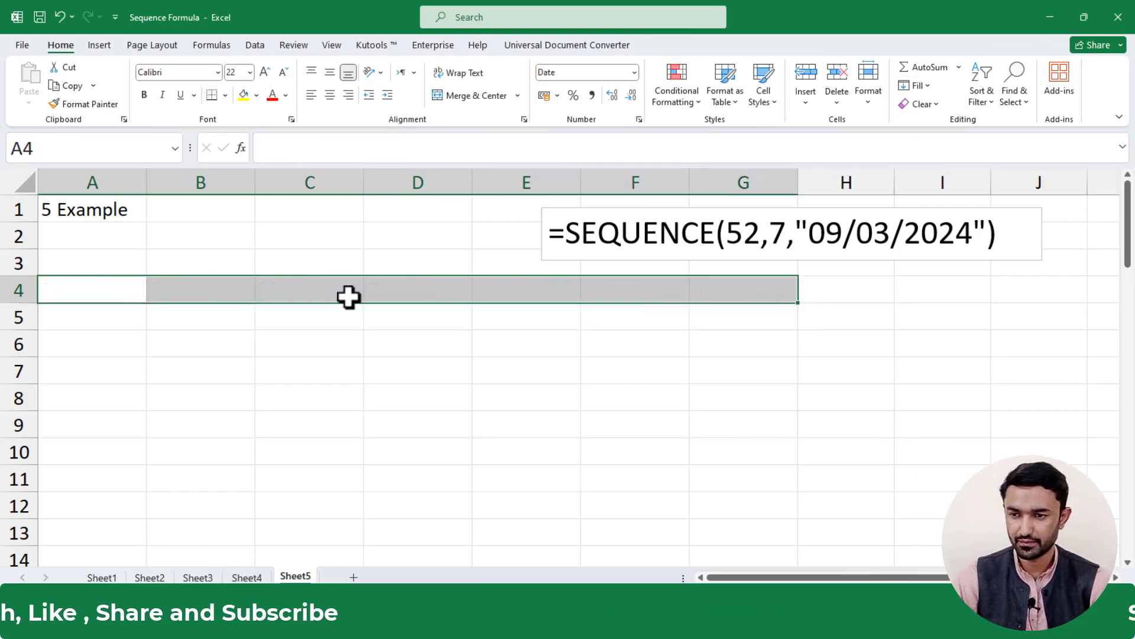
{"action": "left_click", "coordinate": [120, 286]}
{"action": "type", "text": "Tuesda"}
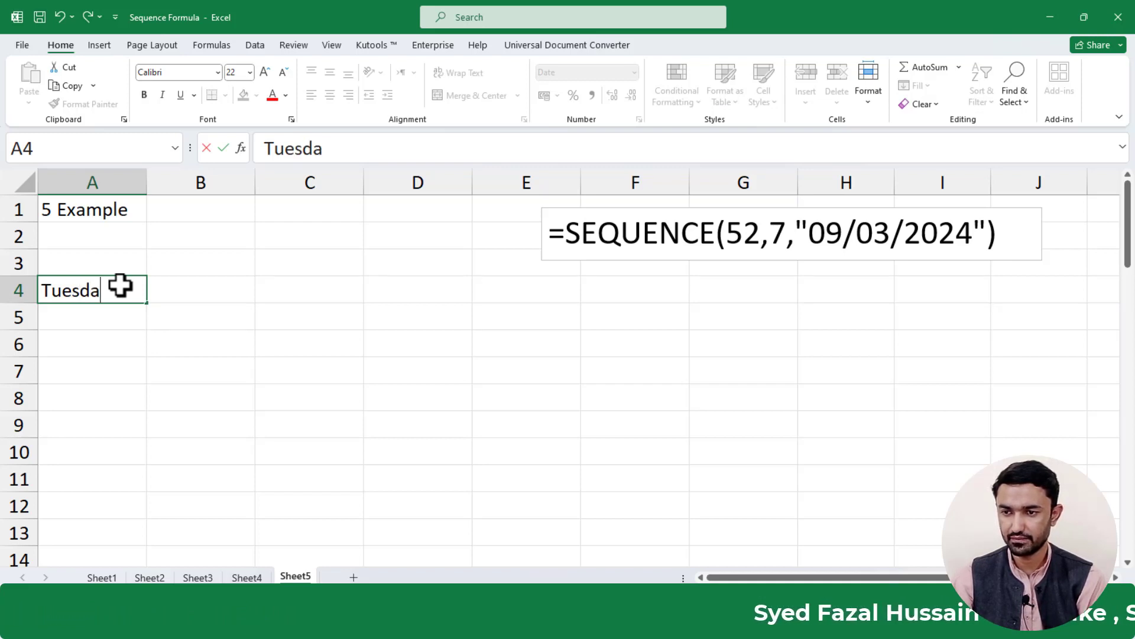
{"action": "type", "text": "y"}
{"action": "key", "text": "ctrl+Return"}
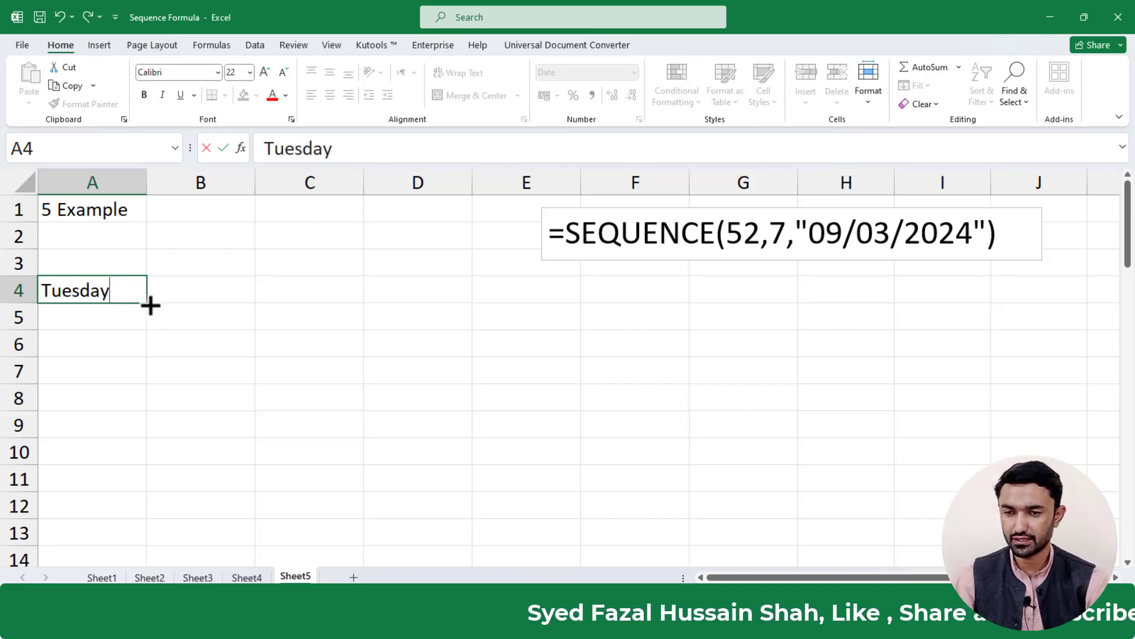
{"action": "left_click_drag", "start_coordinate": [148, 303], "coordinate": [748, 323]}
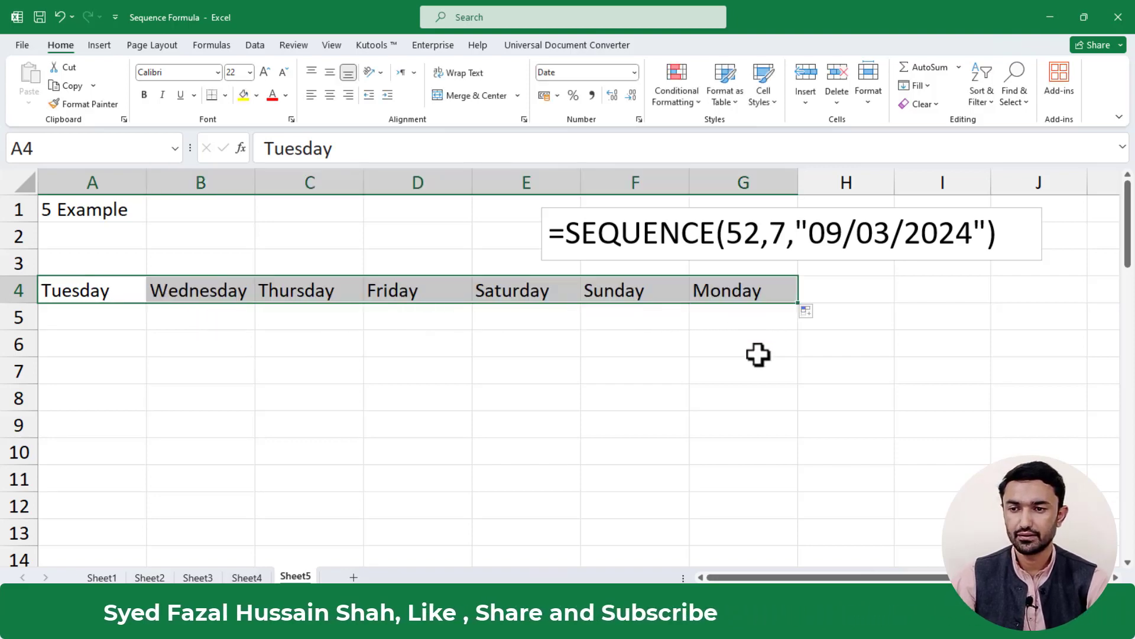
Step: Enter =SEQUENCE(52,7,"19/03/2024") in A5 to generate the date grid under the weekday headings
{"action": "left_click", "coordinate": [124, 325]}
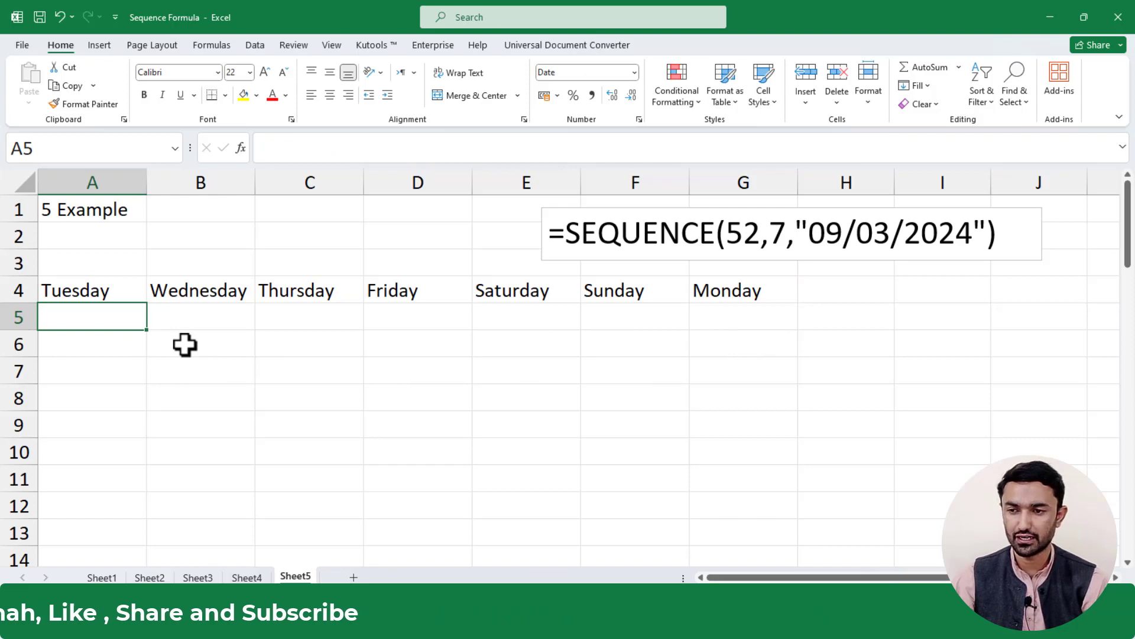
{"action": "type", "text": "=seq"}
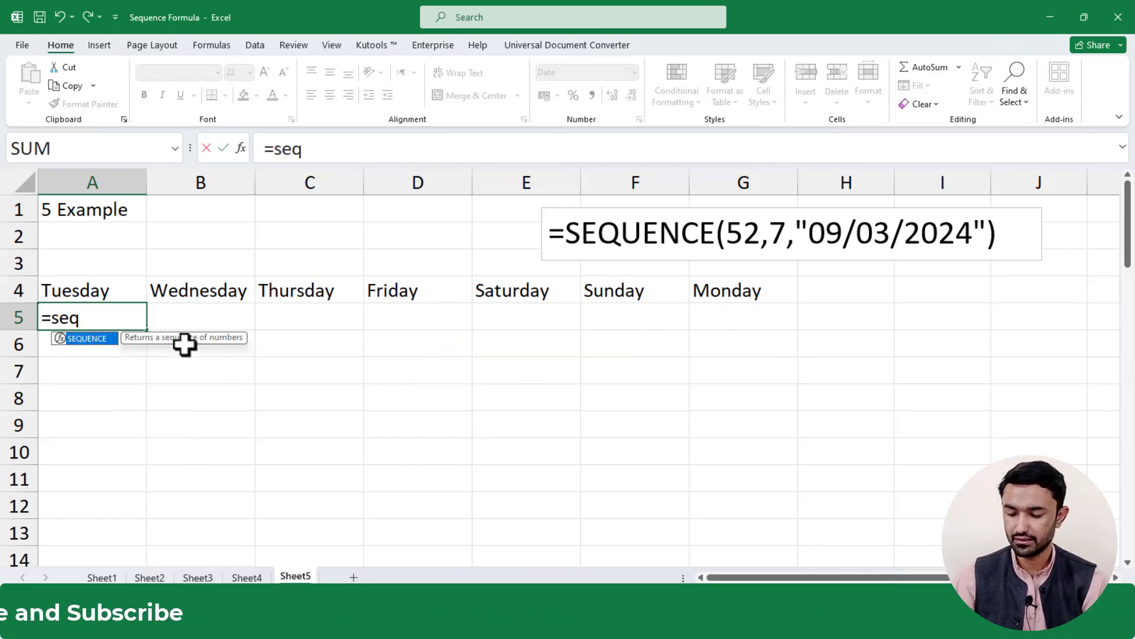
{"action": "key", "text": "Tab"}
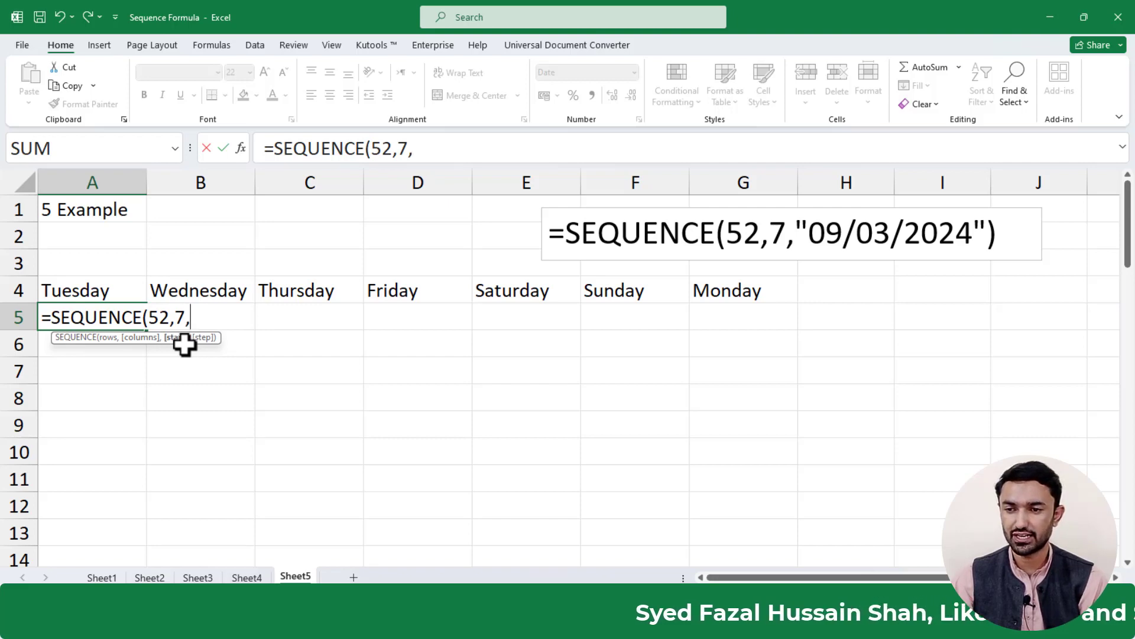
{"action": "type", "text": "\""}
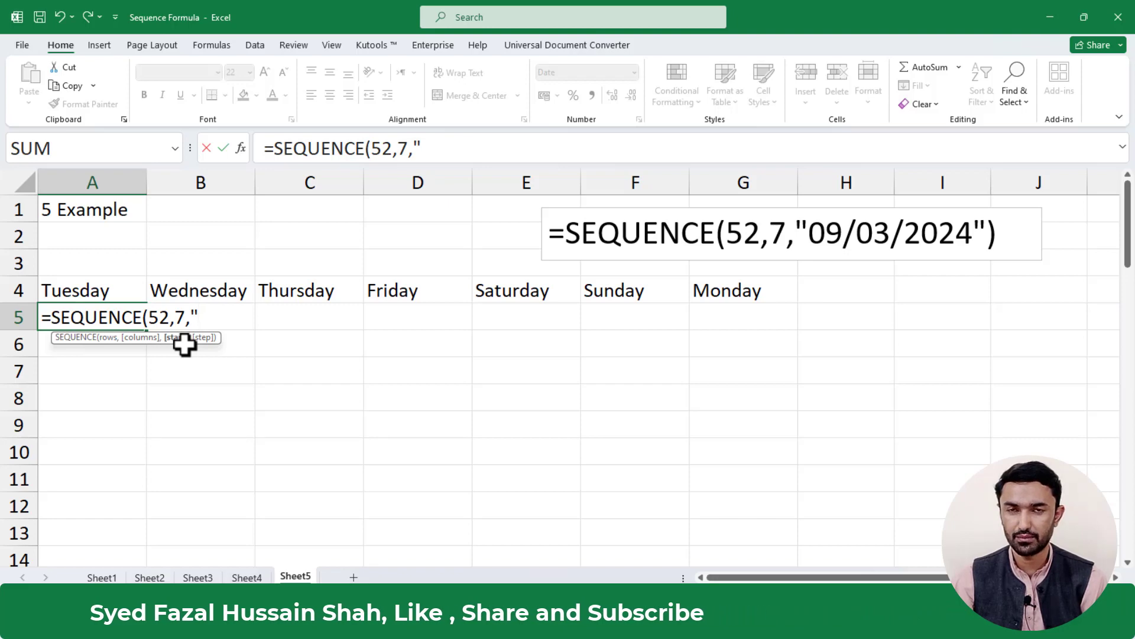
{"action": "type", "text": "19/03/2024"}
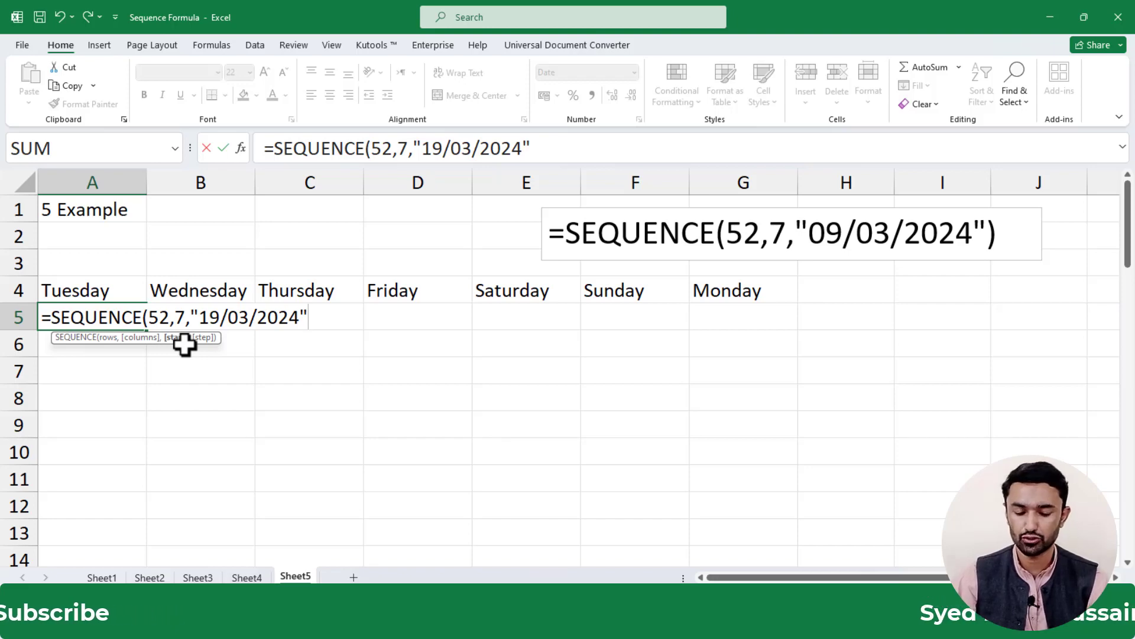
{"action": "type", "text": "\""}
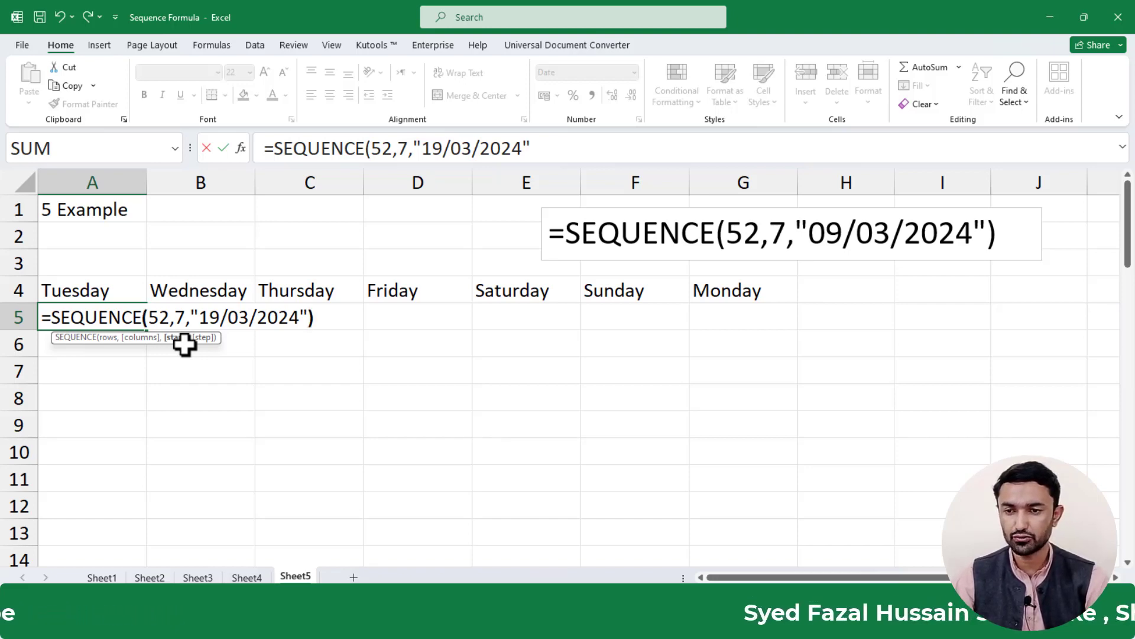
{"action": "type", "text": ")"}
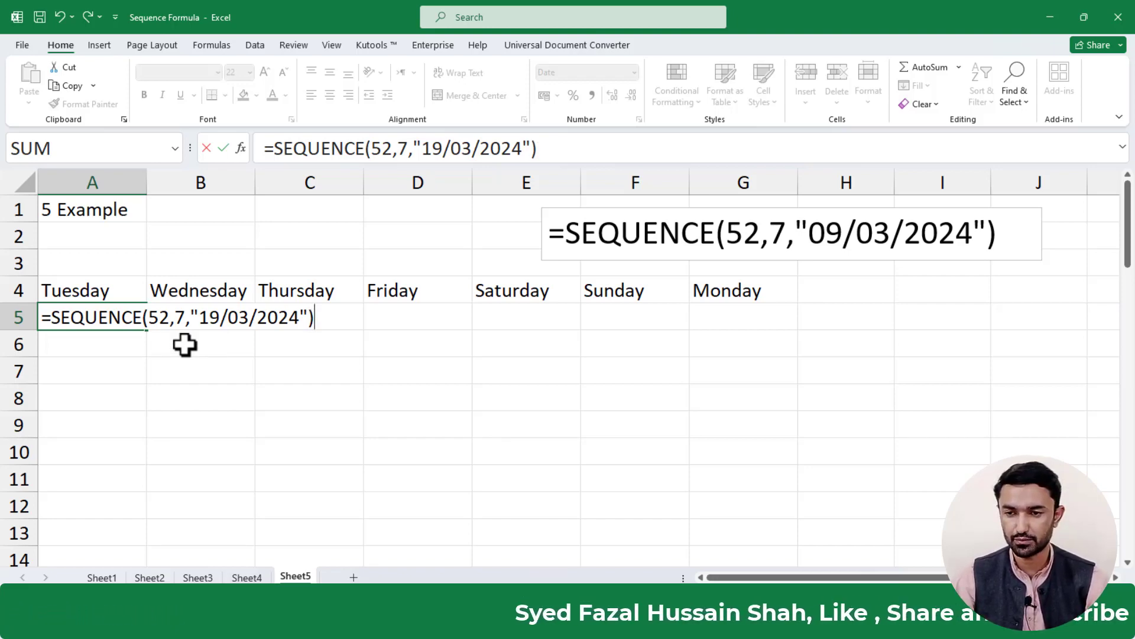
{"action": "key", "text": "Return"}
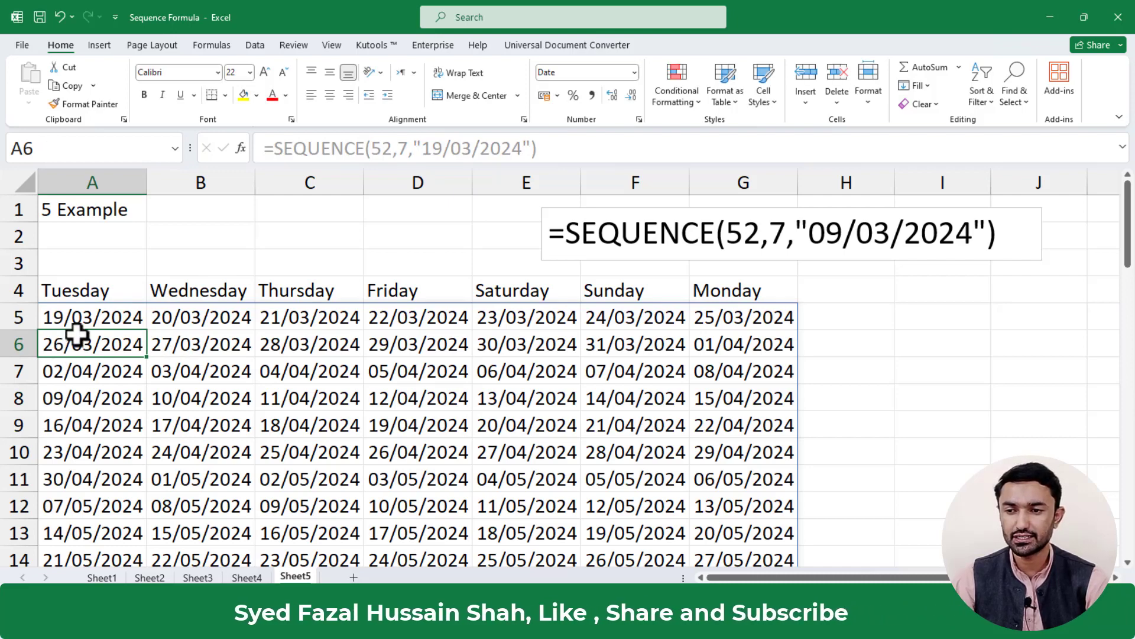
Step: Examine the first dates in row 5 and the end of the generated date grid
{"action": "left_click", "coordinate": [99, 320]}
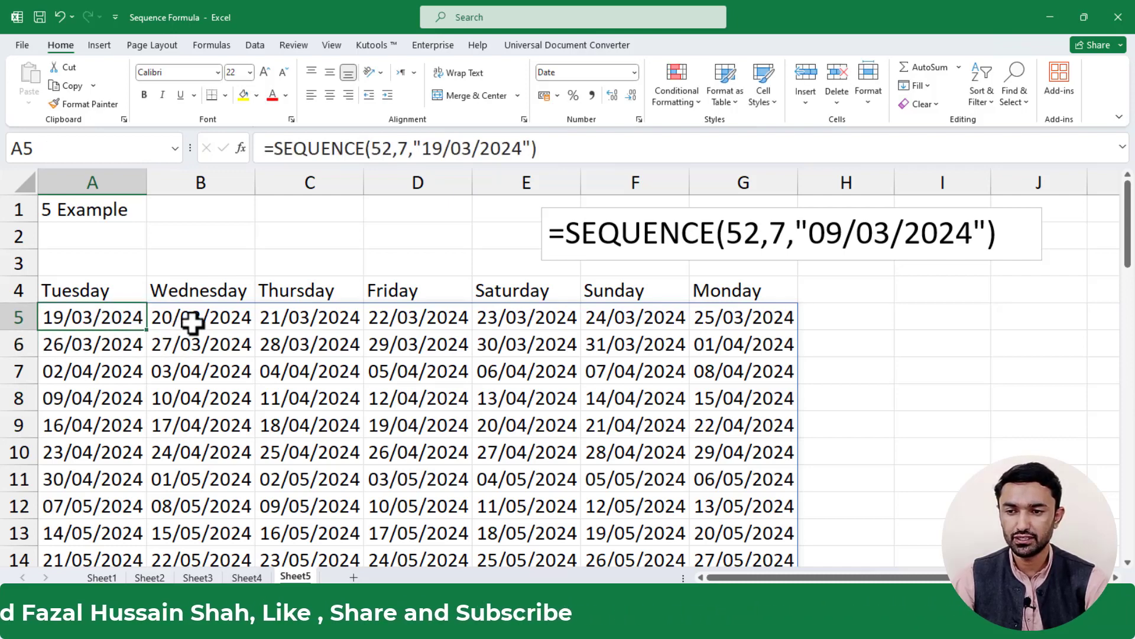
{"action": "left_click", "coordinate": [213, 324]}
{"action": "left_click", "coordinate": [319, 327]}
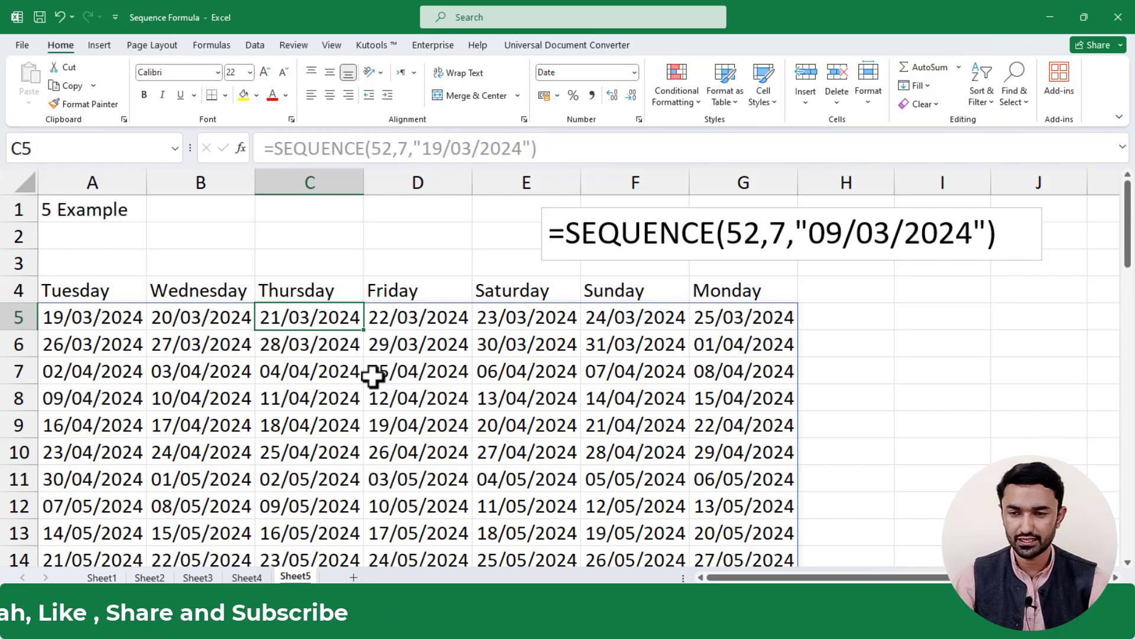
{"action": "key", "text": "ctrl+Down"}
{"action": "key", "text": "ctrl+Home"}
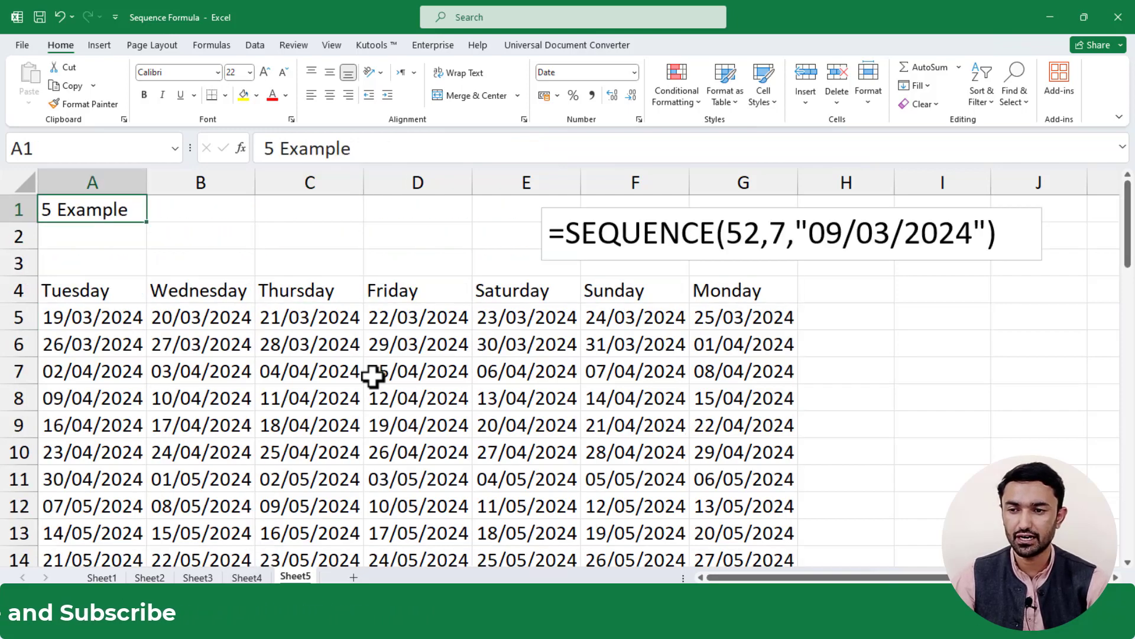
{"action": "left_click", "coordinate": [111, 321]}
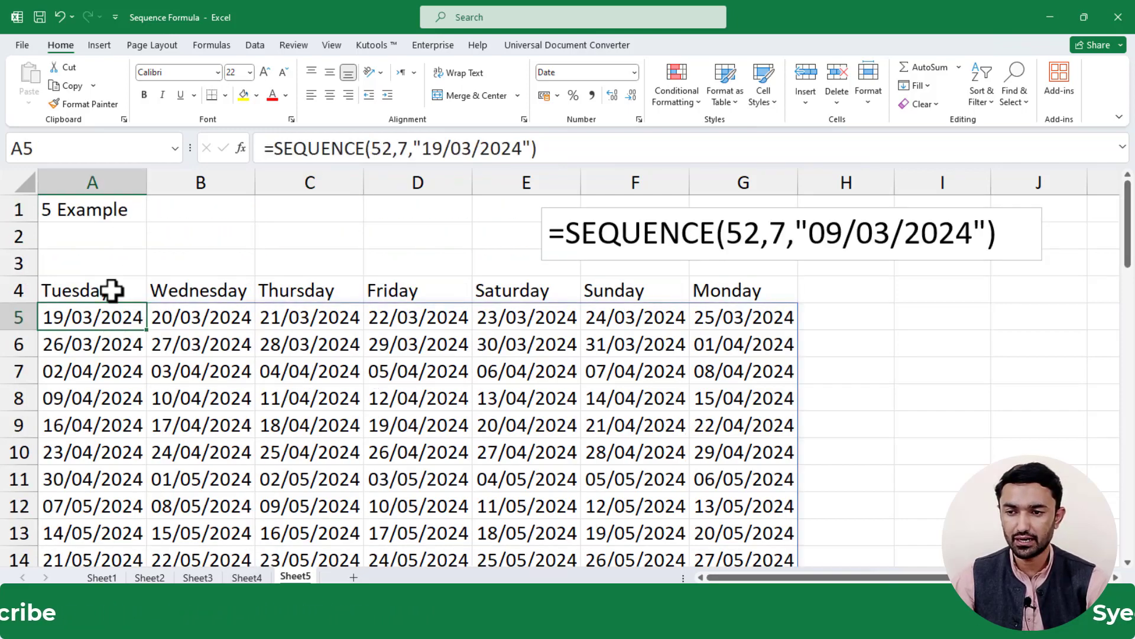
Step: Select the weekday headings A4:G4 to review the seven columns of the calendar
{"action": "left_click", "coordinate": [111, 286]}
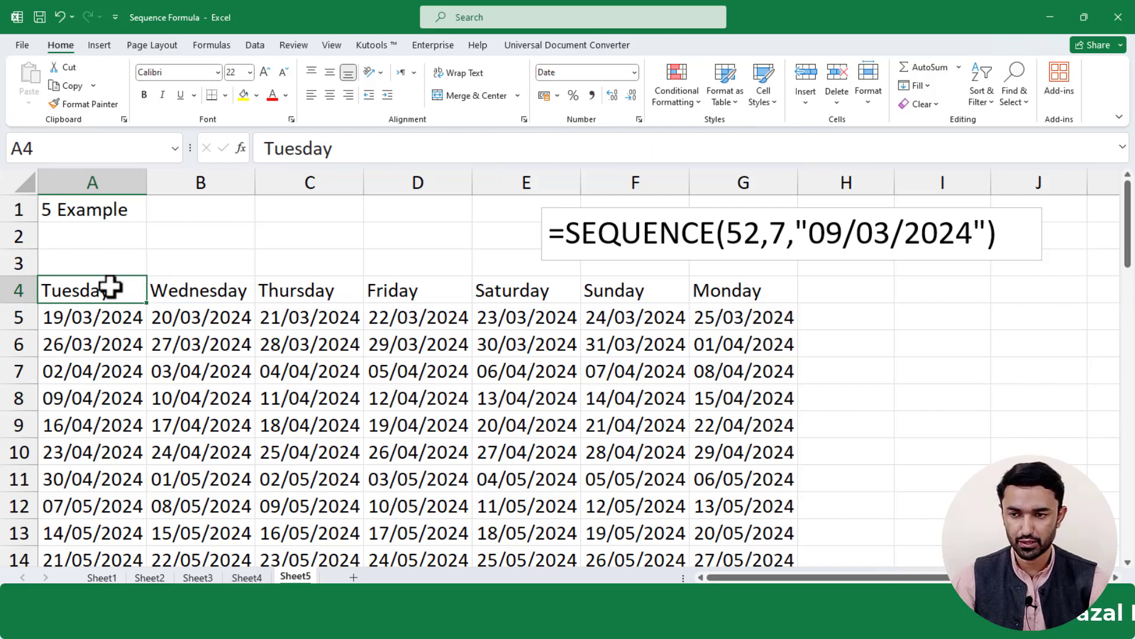
{"action": "key", "text": "shift+Right"}
{"action": "key", "text": "shift+Right"}
{"action": "key", "text": "shift+Right"}
{"action": "key", "text": "shift+Right"}
{"action": "key", "text": "shift+Right"}
{"action": "key", "text": "shift+Right"}
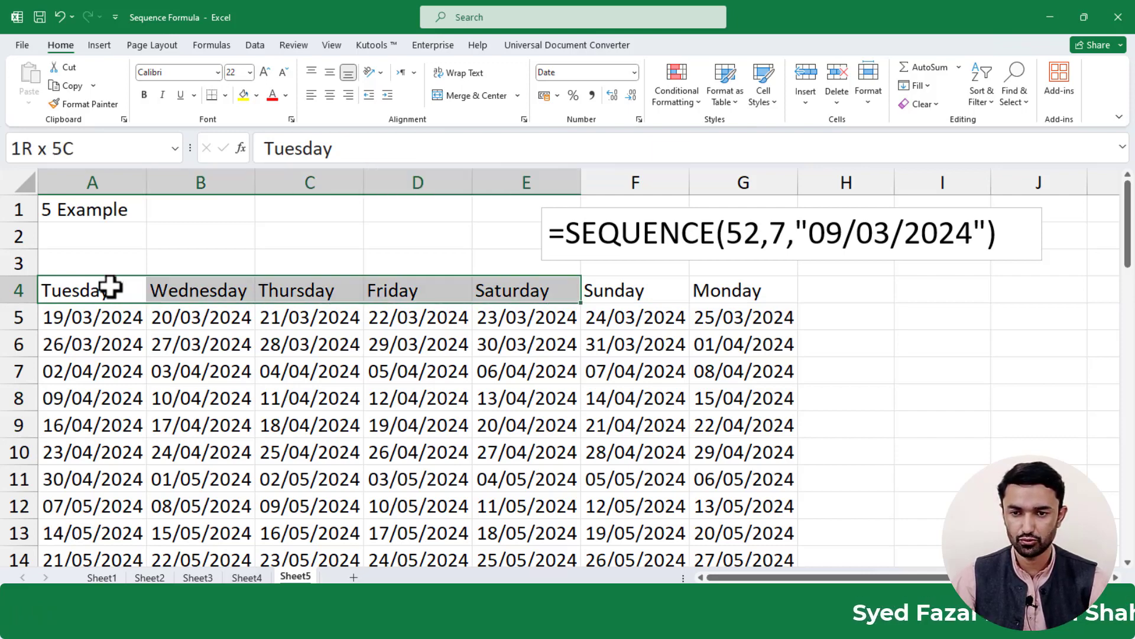
Step: Select the whole date grid A5:G56 to review the range down to its last week
{"action": "key", "text": "Down"}
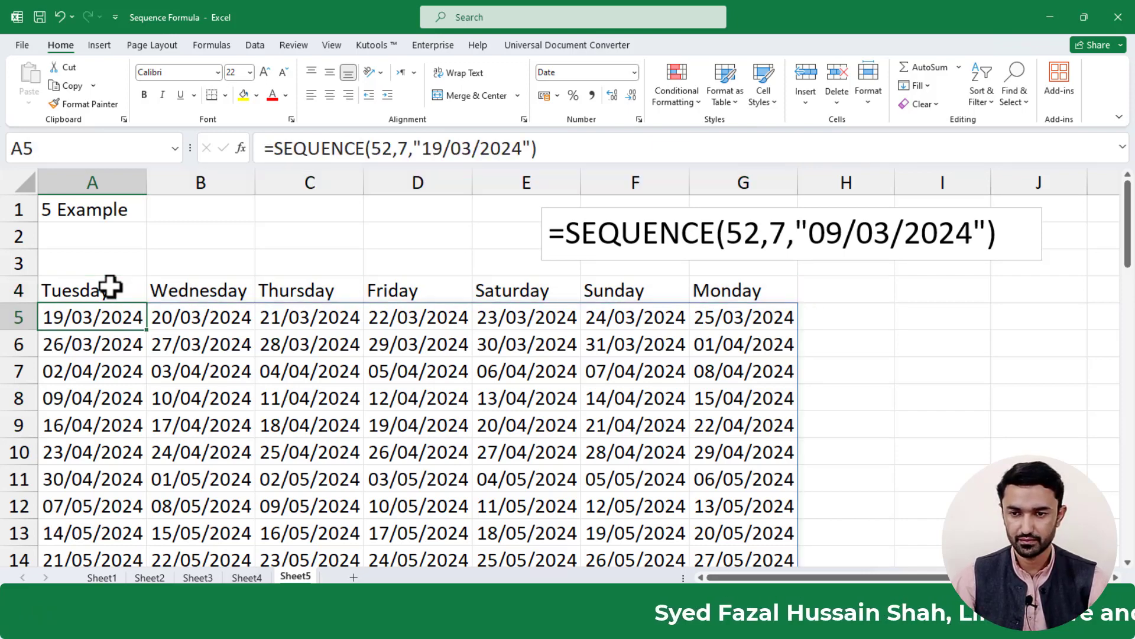
{"action": "key", "text": "shift+Right"}
{"action": "key", "text": "shift+Right"}
{"action": "key", "text": "shift+Right"}
{"action": "key", "text": "shift+Right"}
{"action": "key", "text": "shift+Right"}
{"action": "key", "text": "shift+Right"}
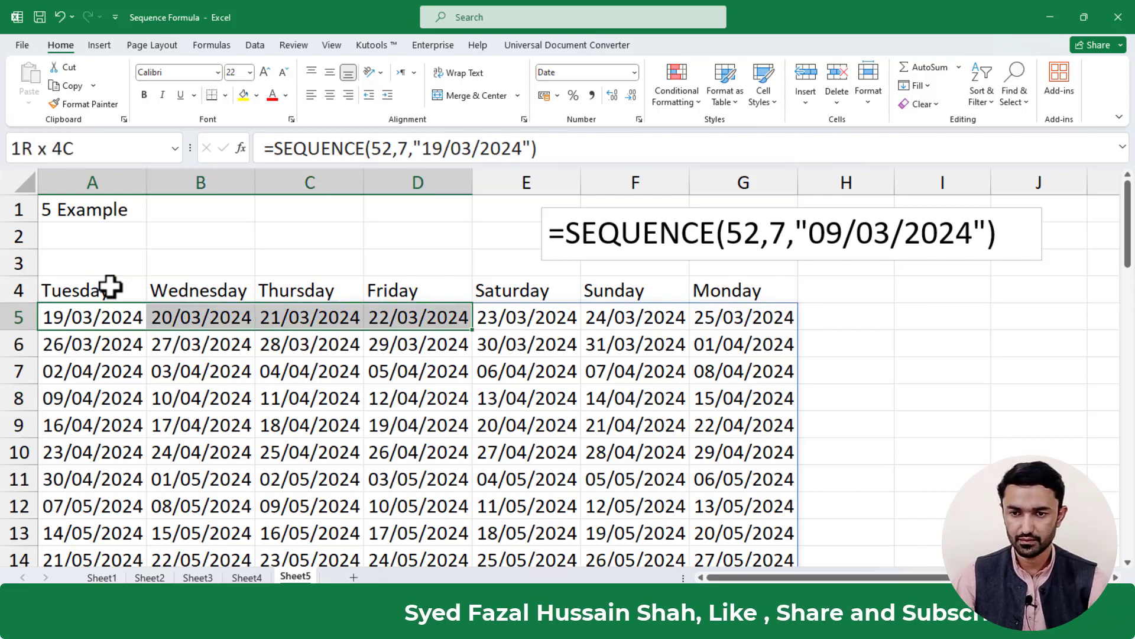
{"action": "key", "text": "ctrl+shift+Down"}
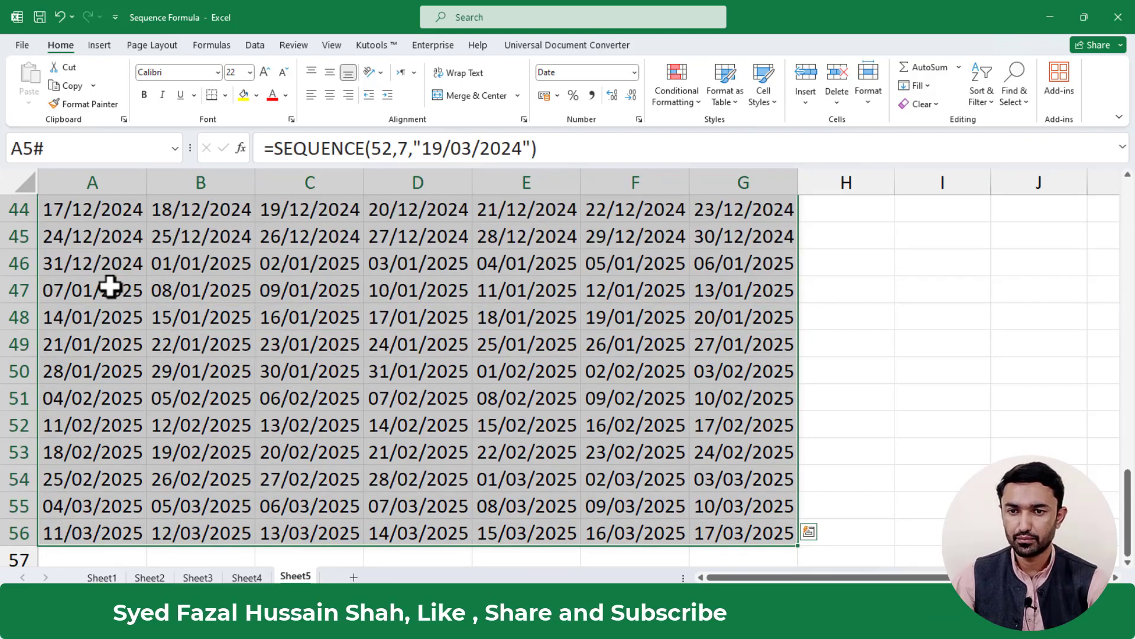
Step: Apply the General number format to the date grid A5:G56, followed by the Long Date format
{"action": "left_click", "coordinate": [634, 72]}
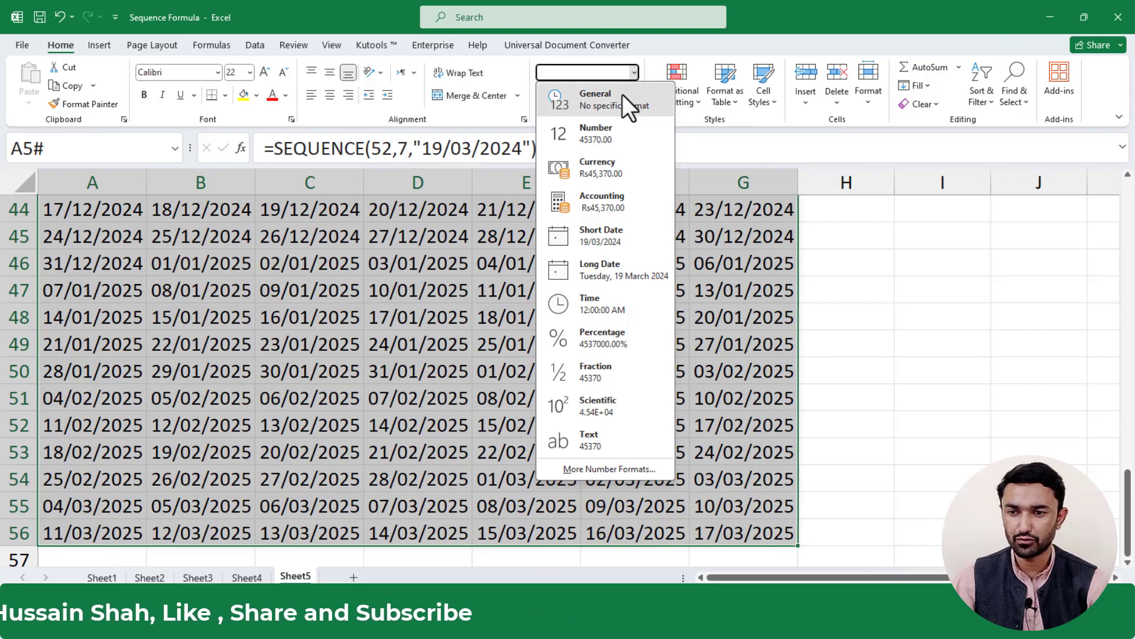
{"action": "left_click", "coordinate": [622, 94]}
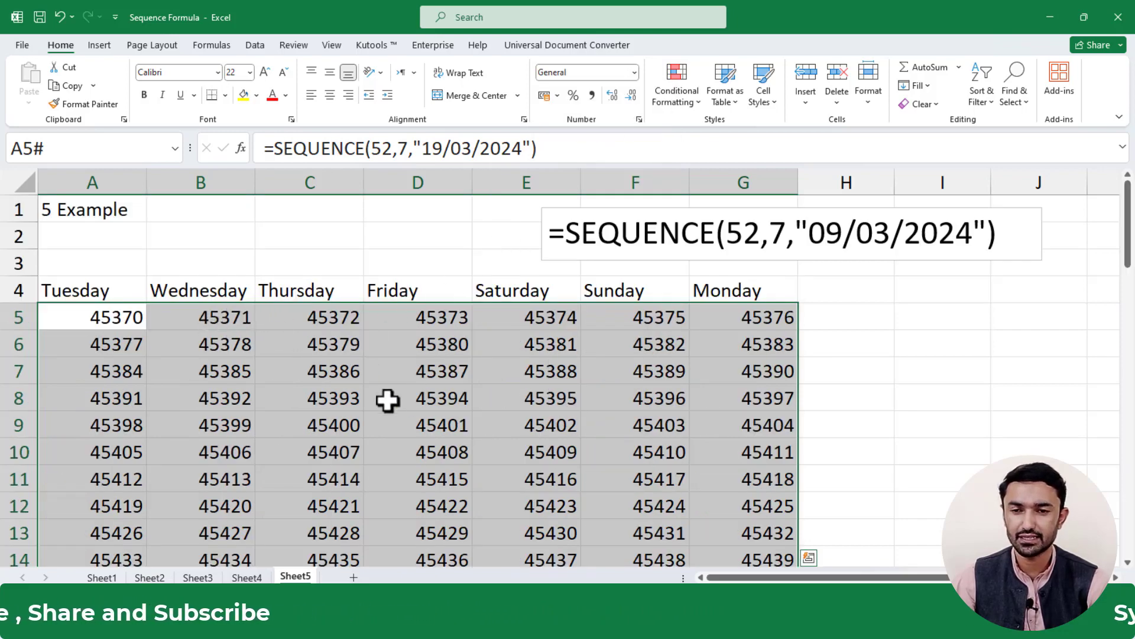
{"action": "left_click", "coordinate": [636, 72]}
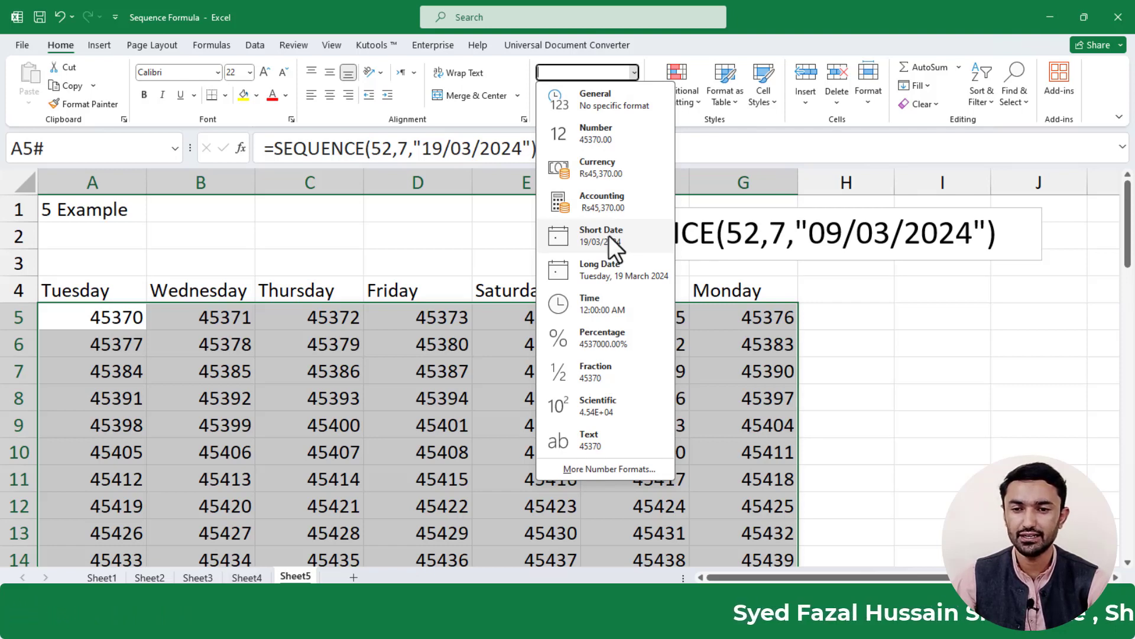
{"action": "left_click", "coordinate": [598, 271]}
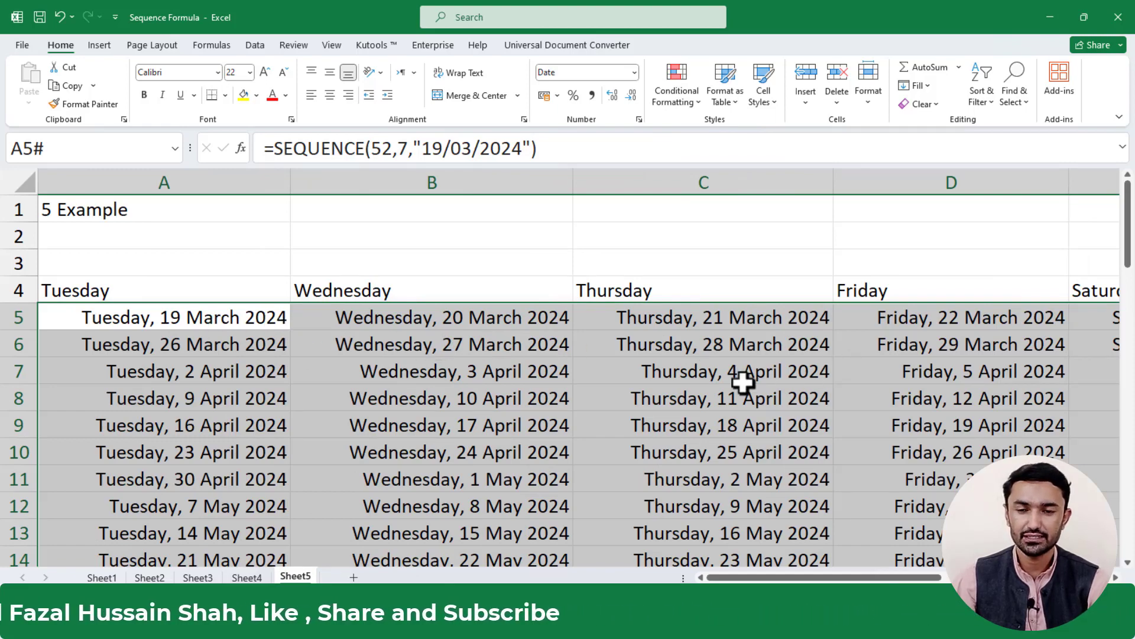
Step: Examine the long-format dates from the first week to the last date in G56, and return to A1
{"action": "scroll", "coordinate": [695, 383], "scroll_direction": "down", "scroll_amount": 1}
{"action": "scroll", "coordinate": [658, 394], "scroll_direction": "up", "scroll_amount": 2}
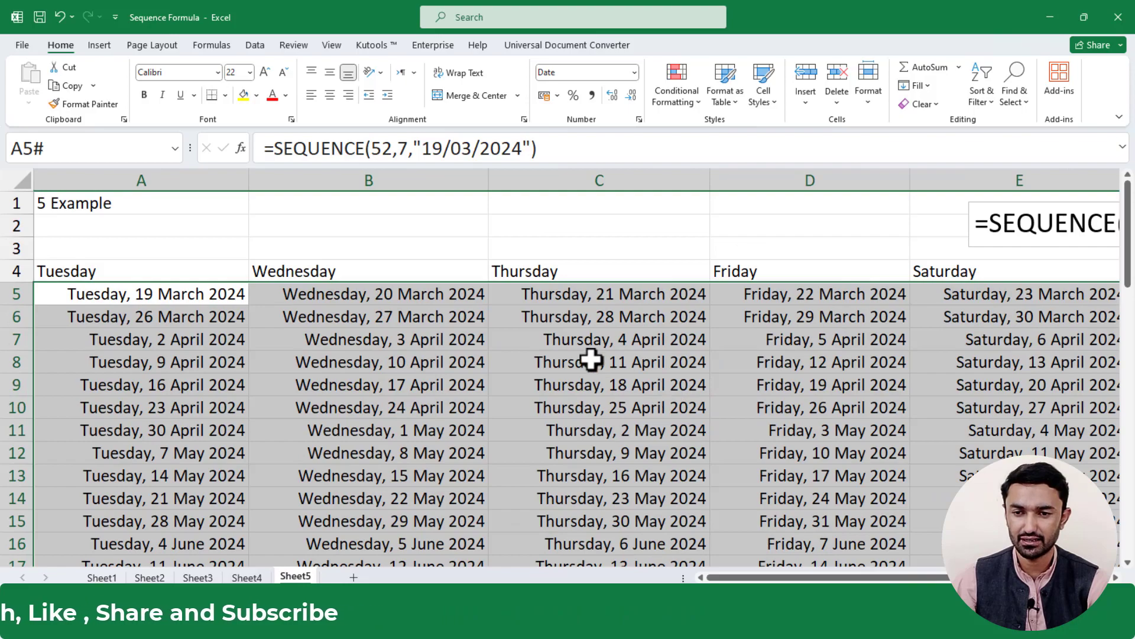
{"action": "scroll", "coordinate": [591, 358], "scroll_direction": "down", "scroll_amount": 1}
{"action": "scroll", "coordinate": [583, 364], "scroll_direction": "up", "scroll_amount": 2}
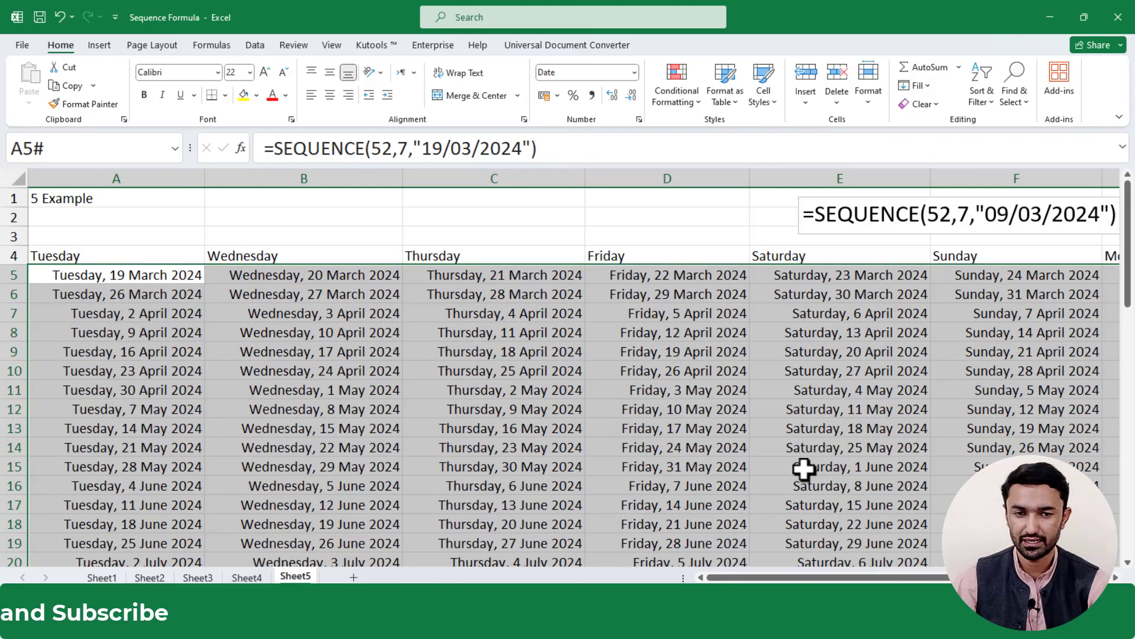
{"action": "left_click_drag", "start_coordinate": [1128, 253], "coordinate": [1128, 503]}
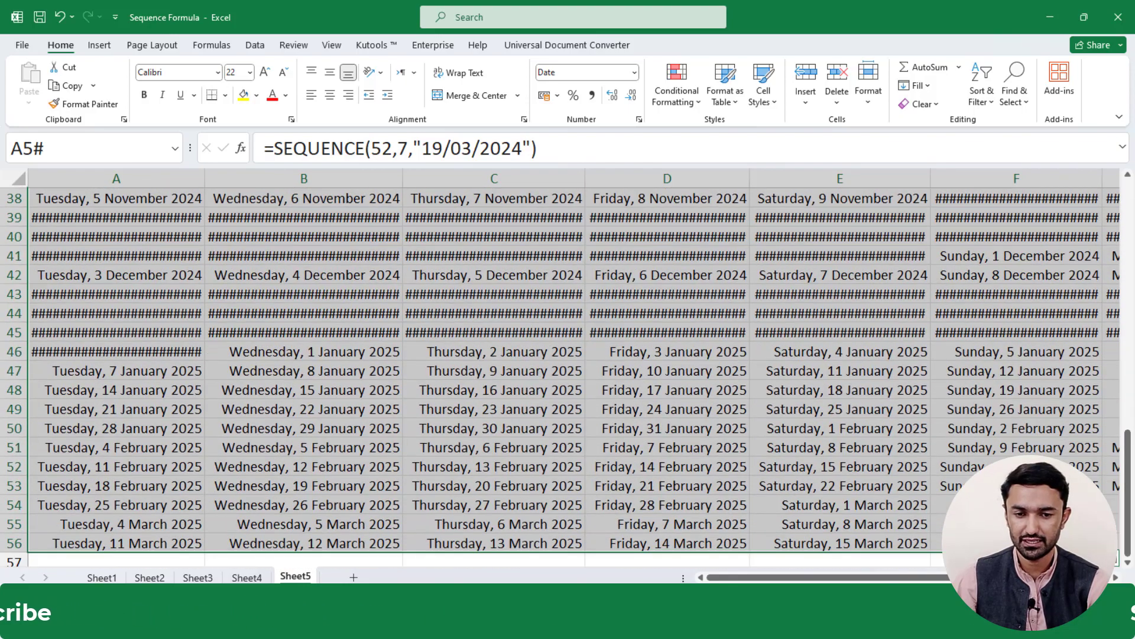
{"action": "left_click", "coordinate": [1017, 543]}
{"action": "key", "text": "Right"}
{"action": "key", "text": "Right"}
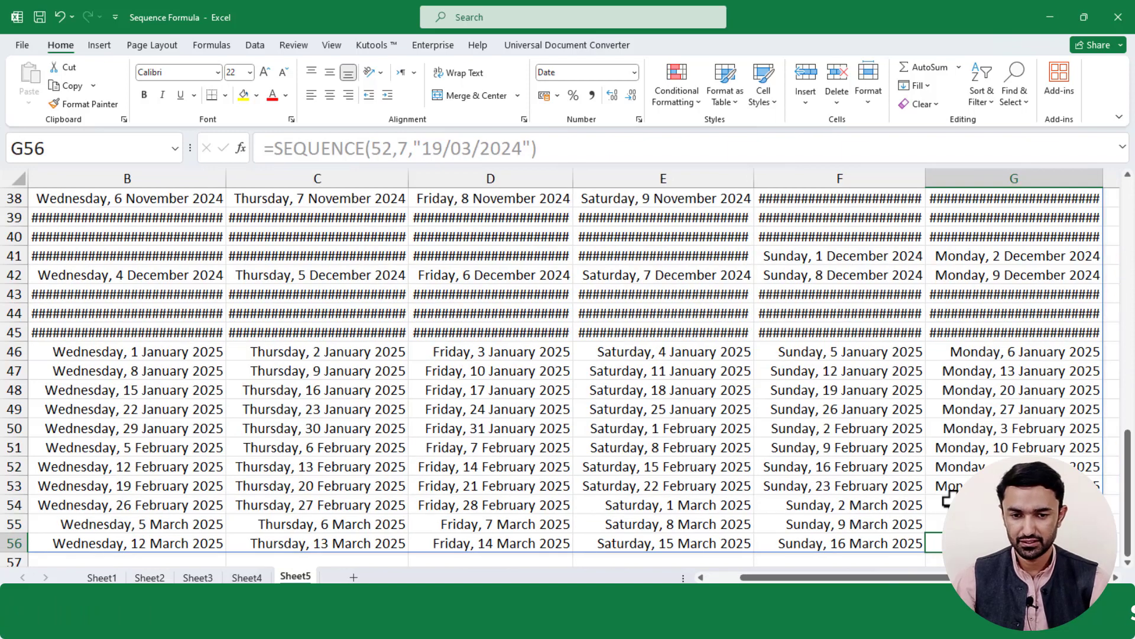
{"action": "left_click", "coordinate": [839, 547]}
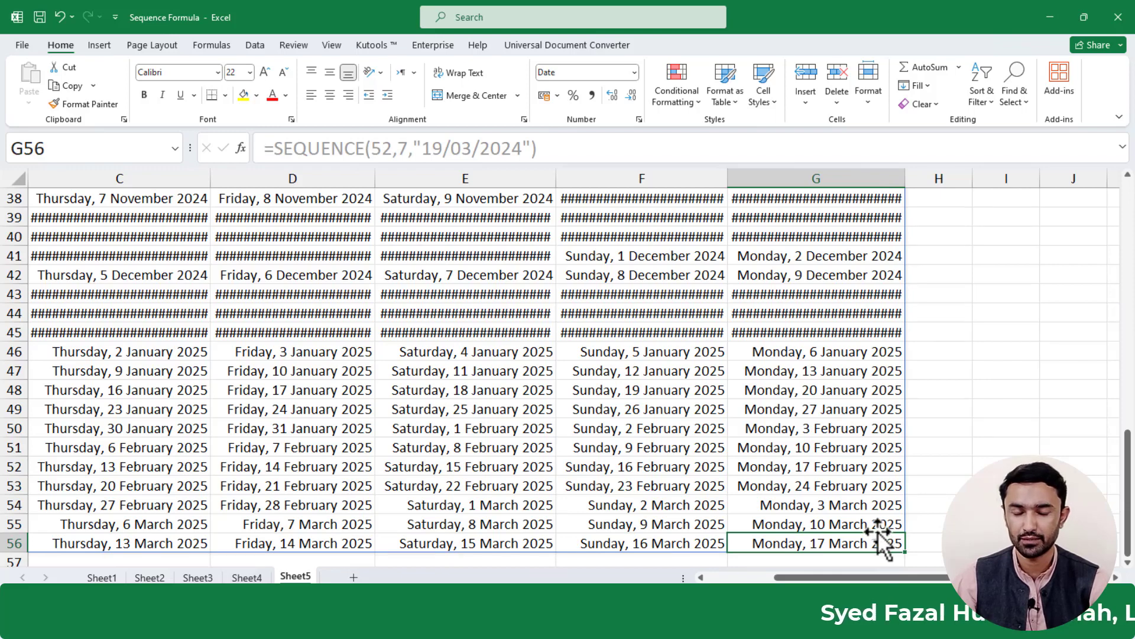
{"action": "key", "text": "ctrl+Home"}
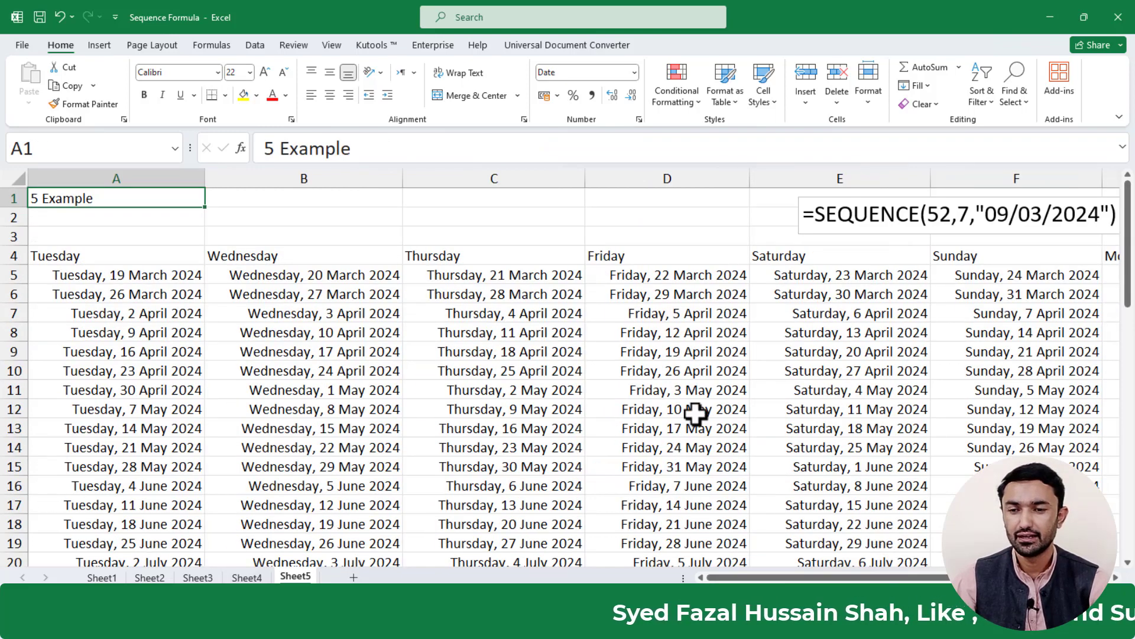
Step: Auto-fit all column widths on the sheet so the long September, November and December dates fit their cells
{"action": "left_click", "coordinate": [588, 392]}
{"action": "scroll", "coordinate": [653, 418], "scroll_direction": "down", "scroll_amount": 8}
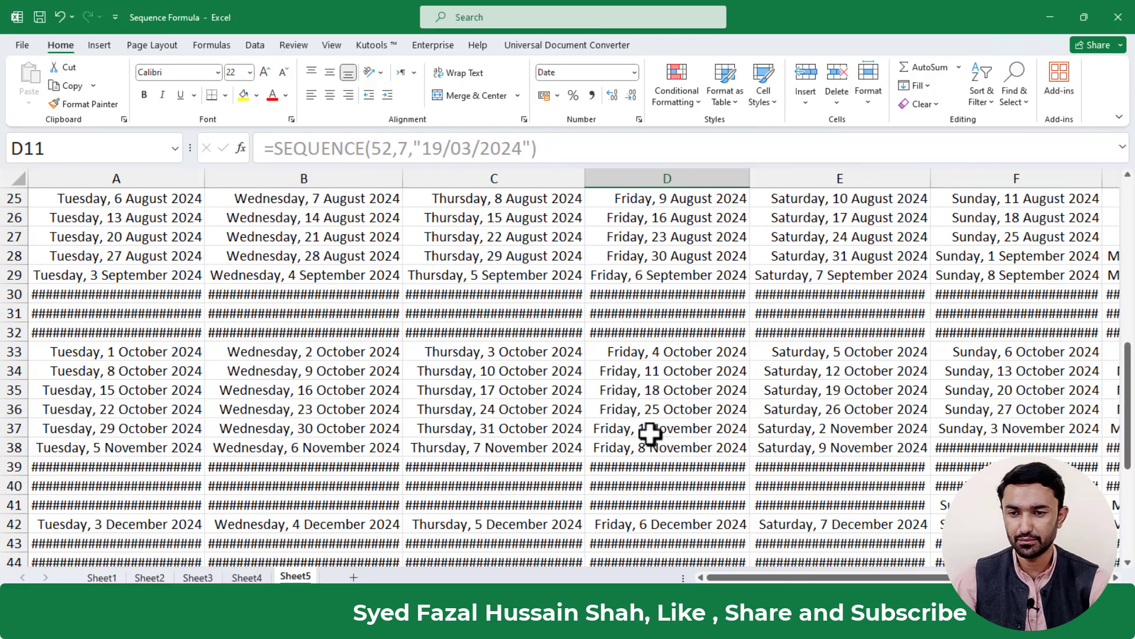
{"action": "left_click", "coordinate": [532, 333]}
{"action": "scroll", "coordinate": [423, 332], "scroll_direction": "up", "scroll_amount": 3}
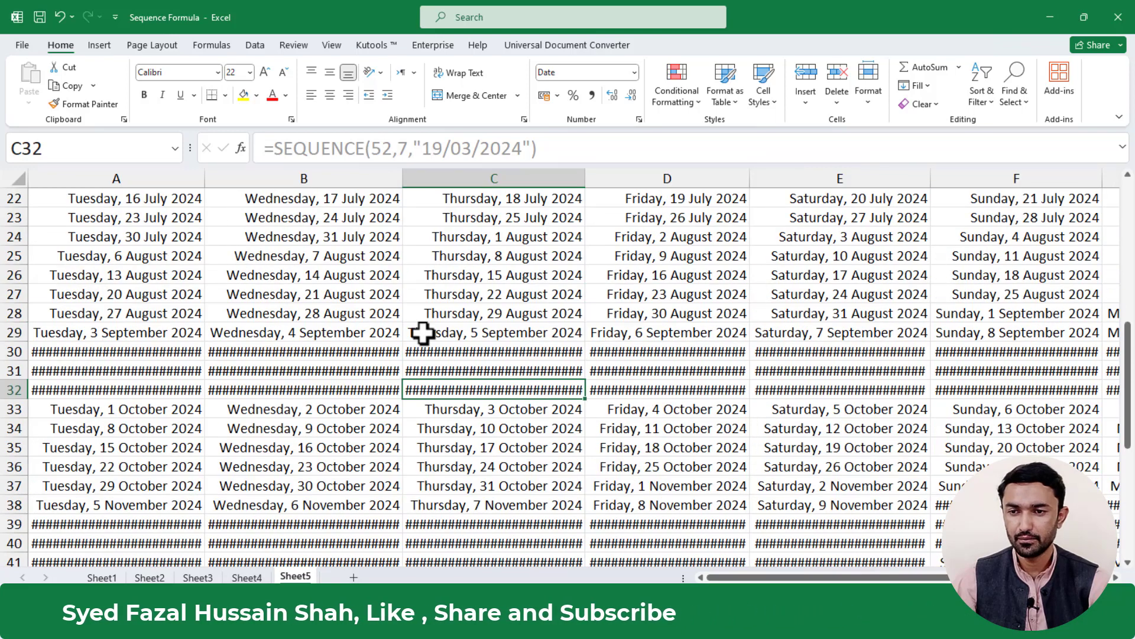
{"action": "left_click", "coordinate": [15, 177]}
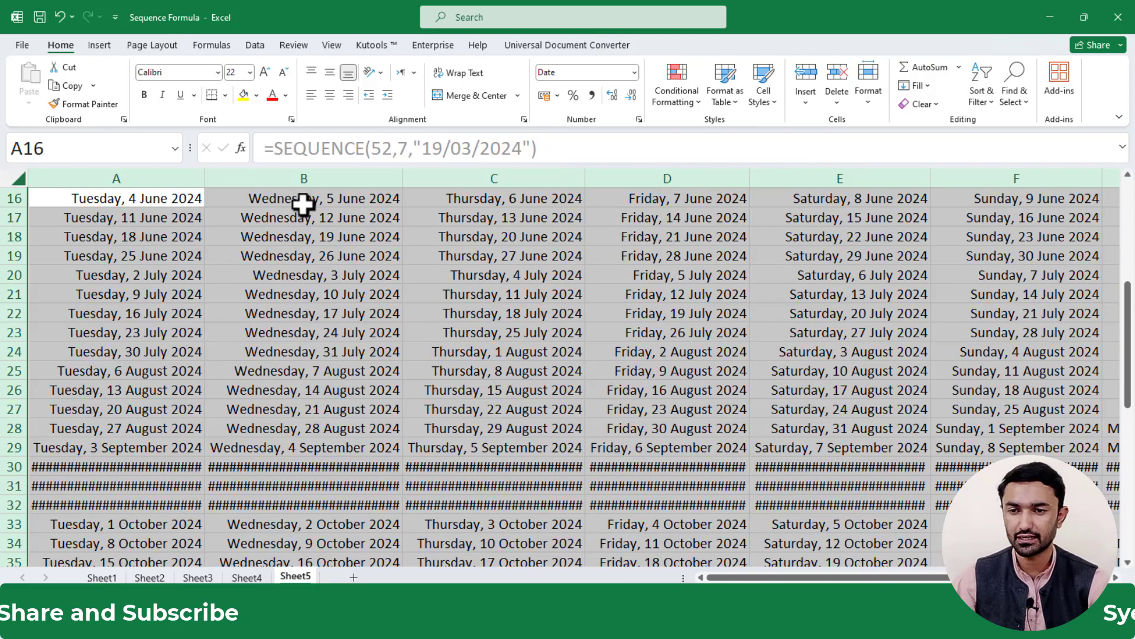
{"action": "double_click", "coordinate": [399, 175]}
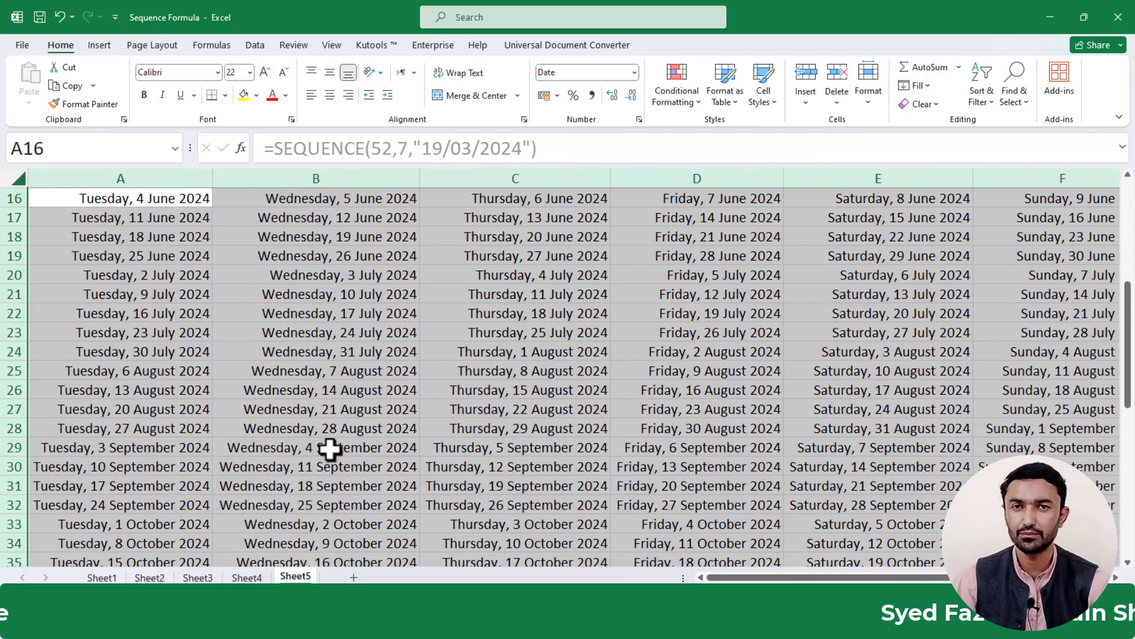
{"action": "scroll", "coordinate": [329, 450], "scroll_direction": "up", "scroll_amount": 5}
{"action": "left_click", "coordinate": [485, 231]}
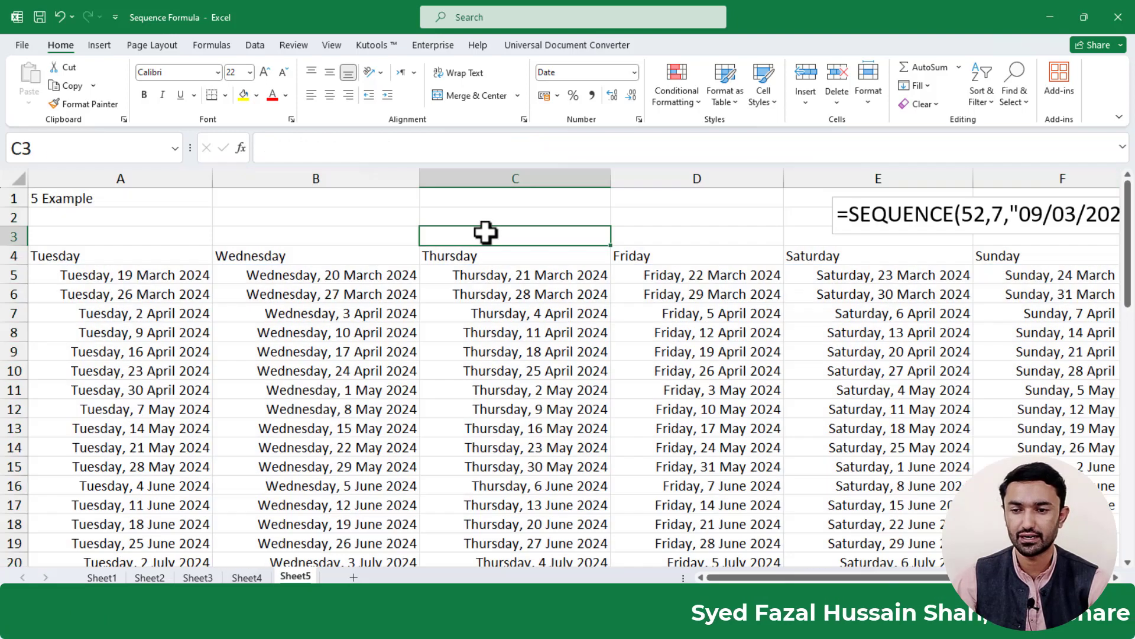
Step: Go back to Sheet1 and select A1 to review the start of the =SEQUENCE(100) serial number example
{"action": "left_click", "coordinate": [92, 579]}
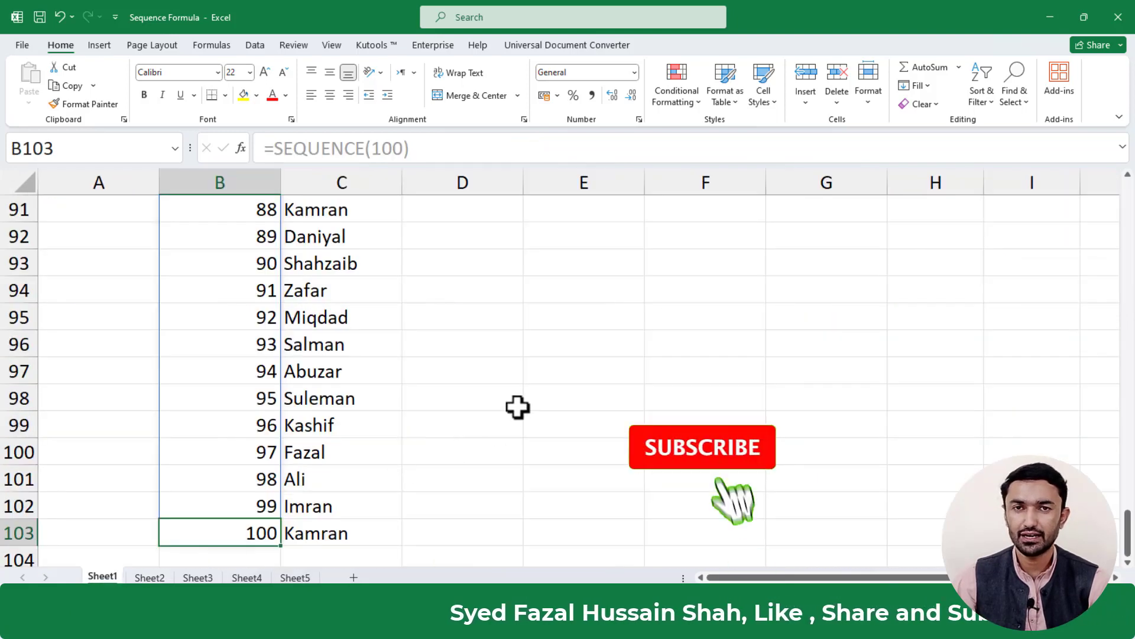
{"action": "scroll", "coordinate": [521, 396], "scroll_direction": "up", "scroll_amount": 4}
{"action": "left_click", "coordinate": [587, 370]}
{"action": "key", "text": "ctrl+Home"}
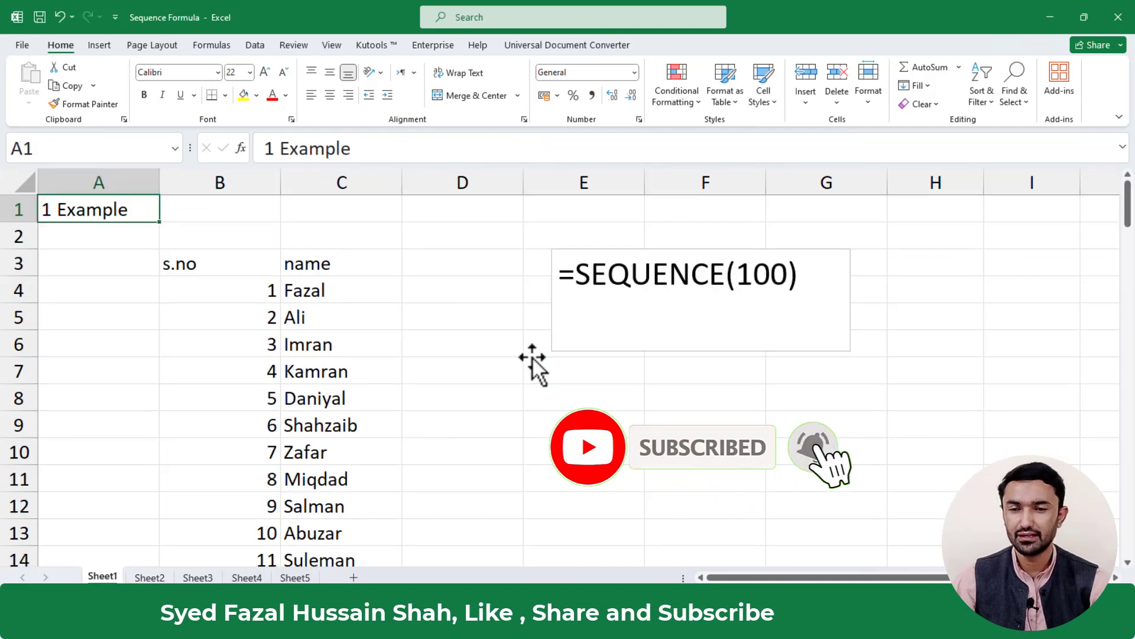